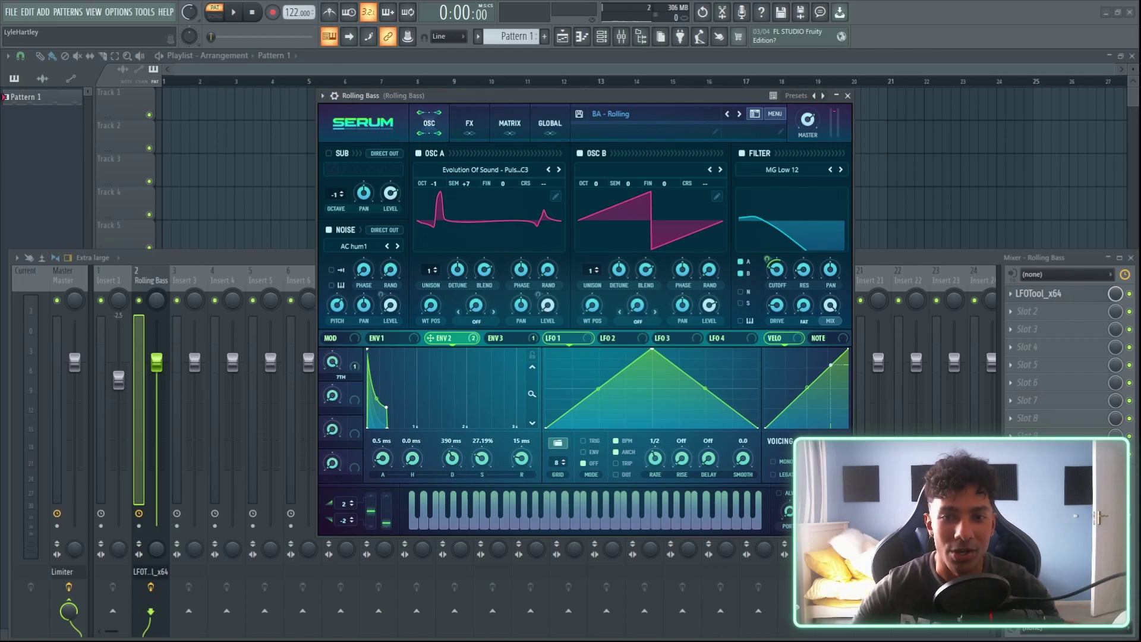
- Examine the Rolling Bass patch's ENV 1, ENV 2 and ENV 3 settings and its effects rack
click(1080, 262)
click(631, 94)
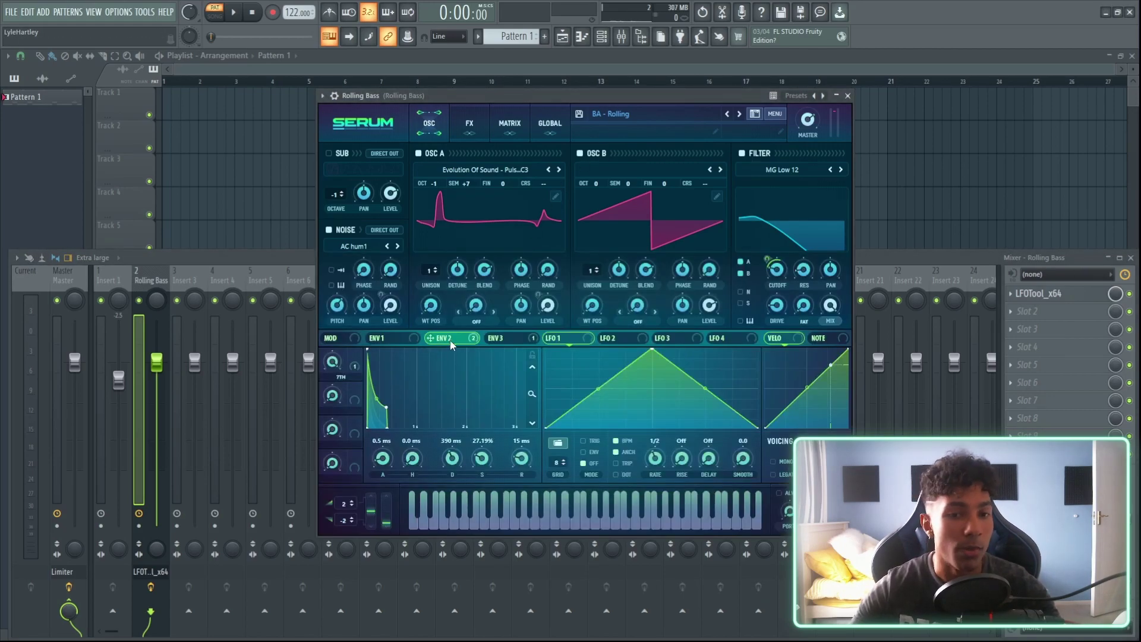
click(390, 338)
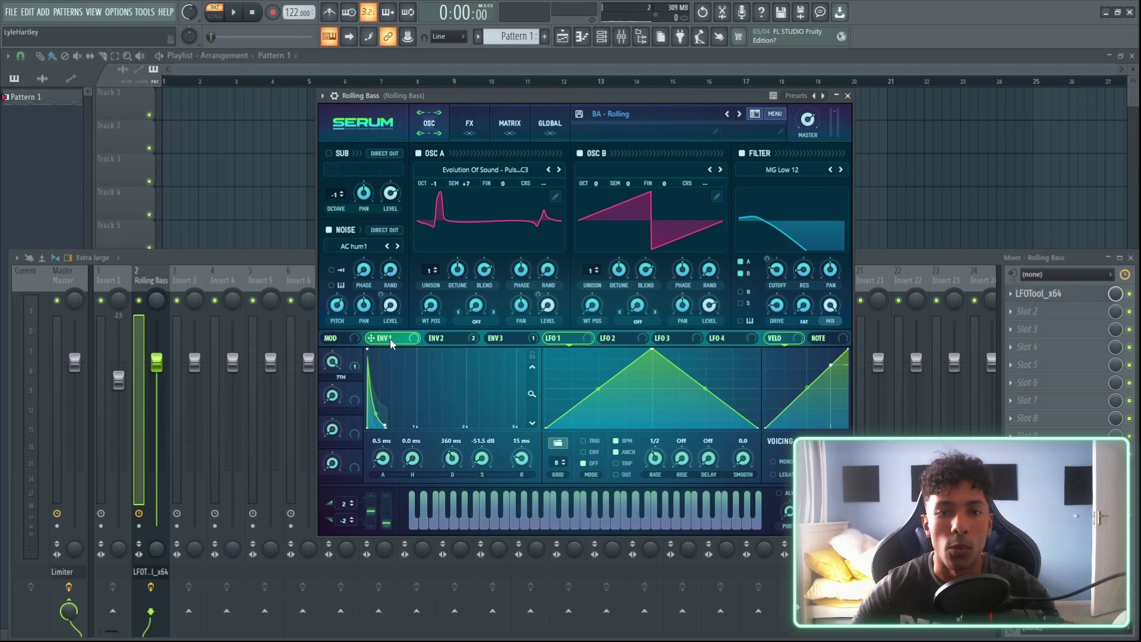
click(438, 340)
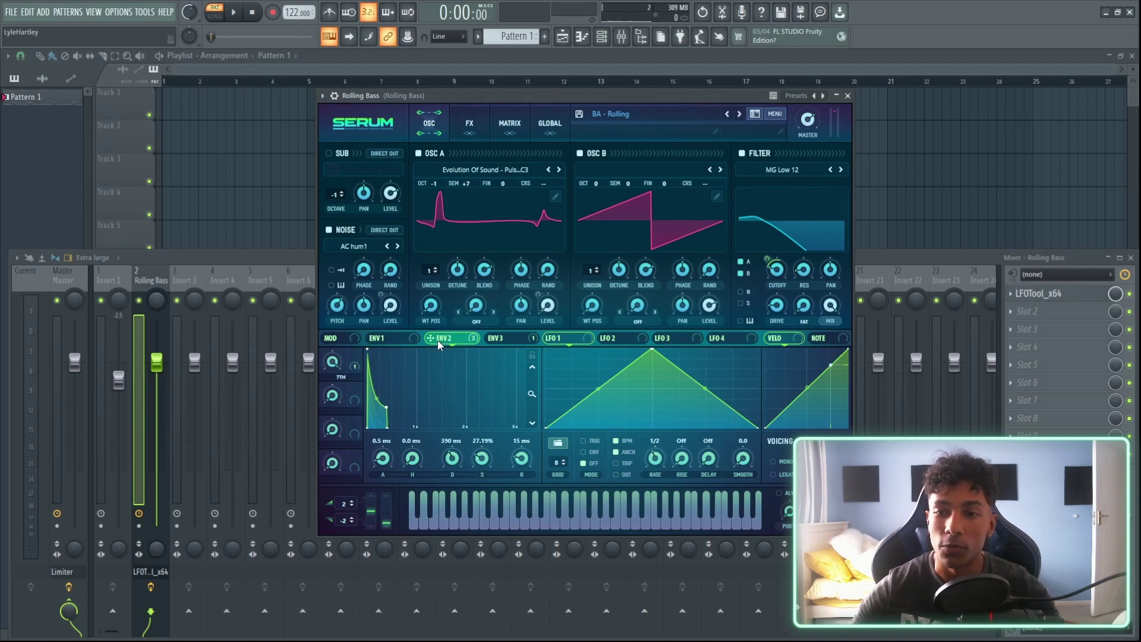
click(474, 132)
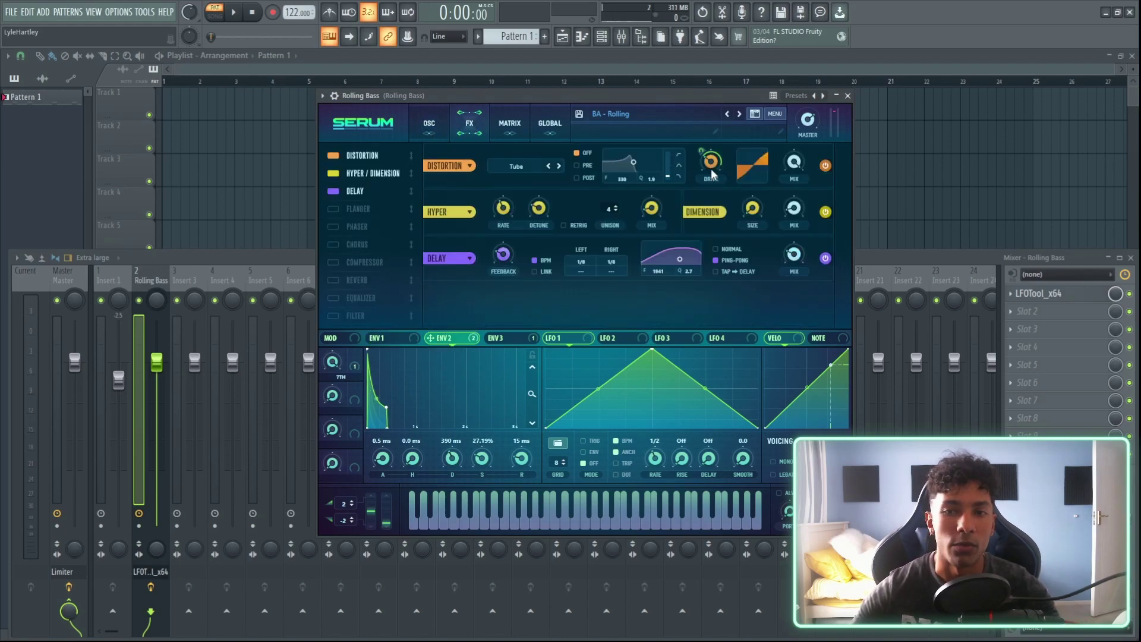
click(430, 125)
click(512, 341)
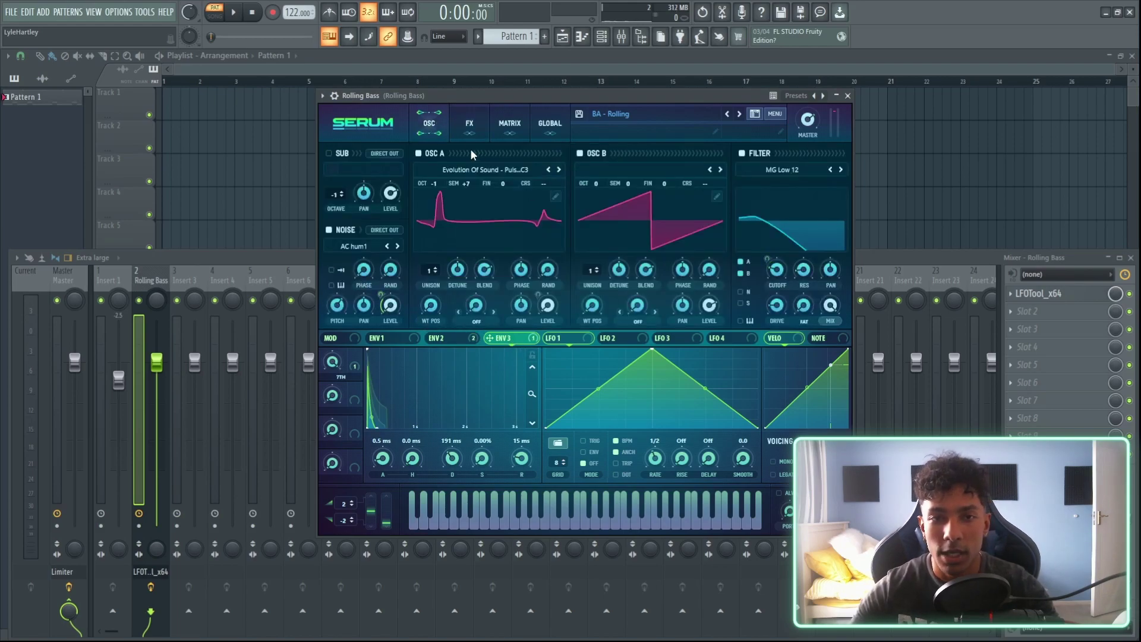
click(447, 341)
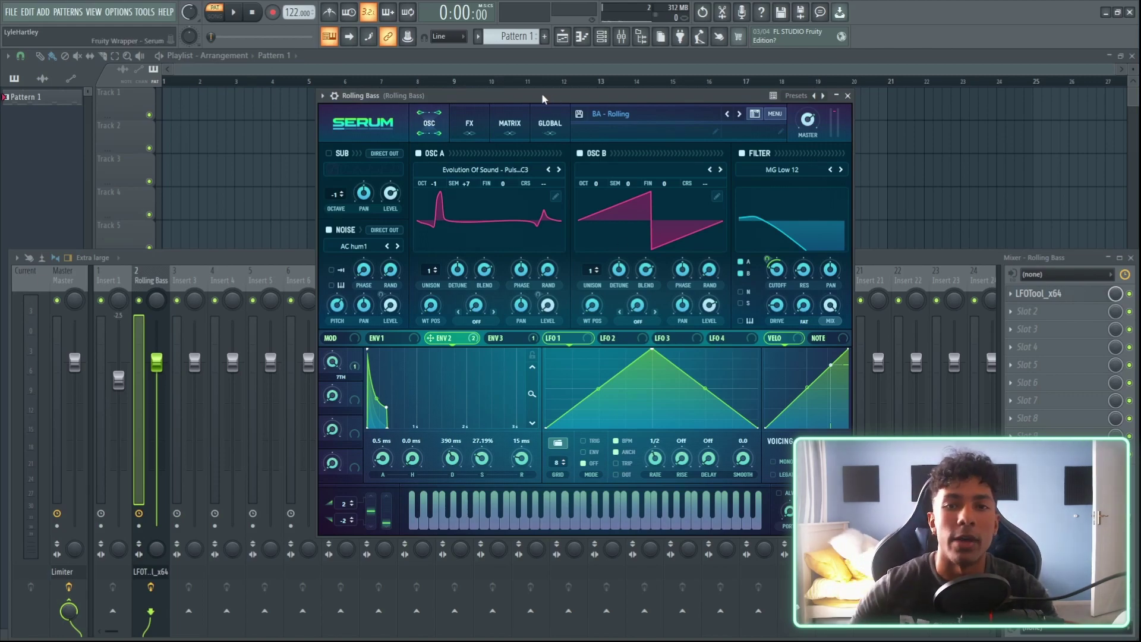
- Inspect and audition the kick sample in channel 1, and return to the Rolling Bass synth
click(603, 39)
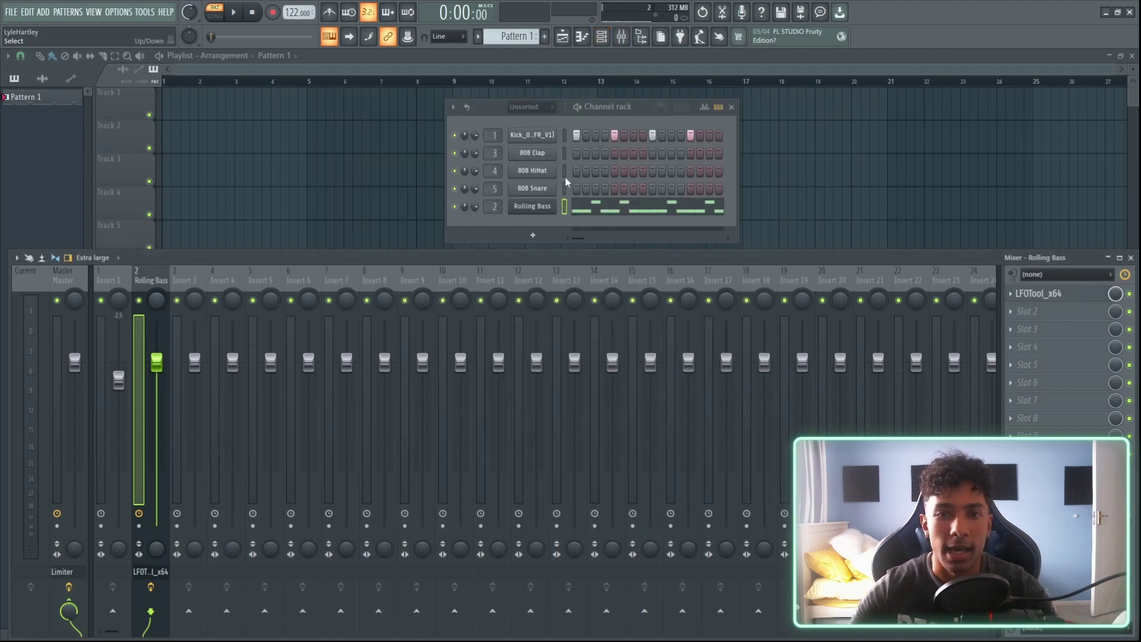
click(532, 135)
click(324, 427)
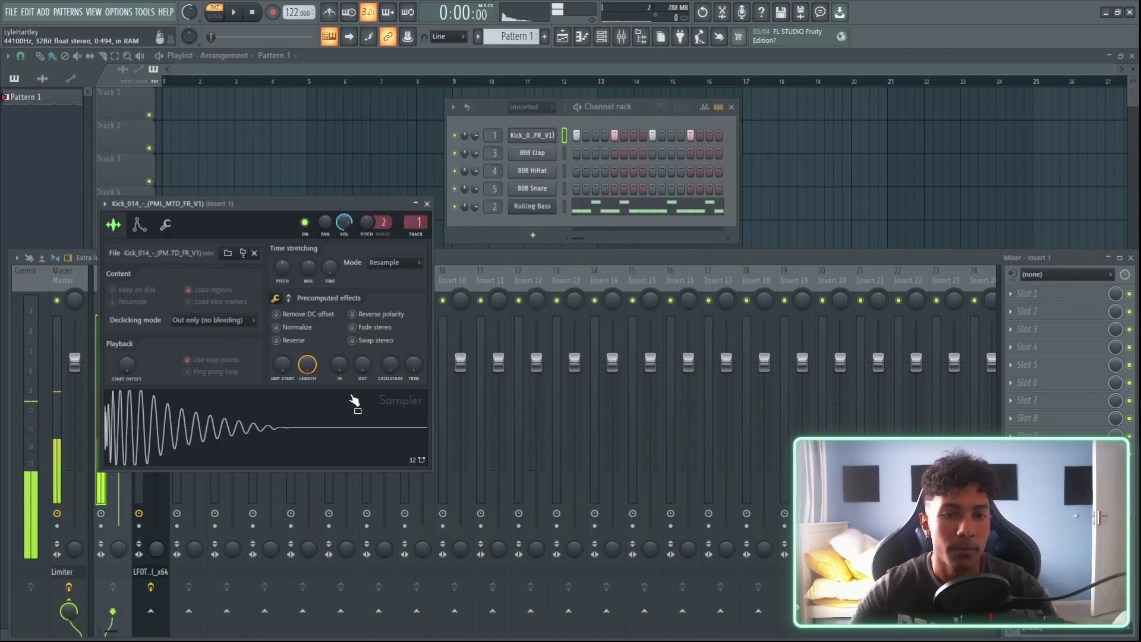
click(428, 204)
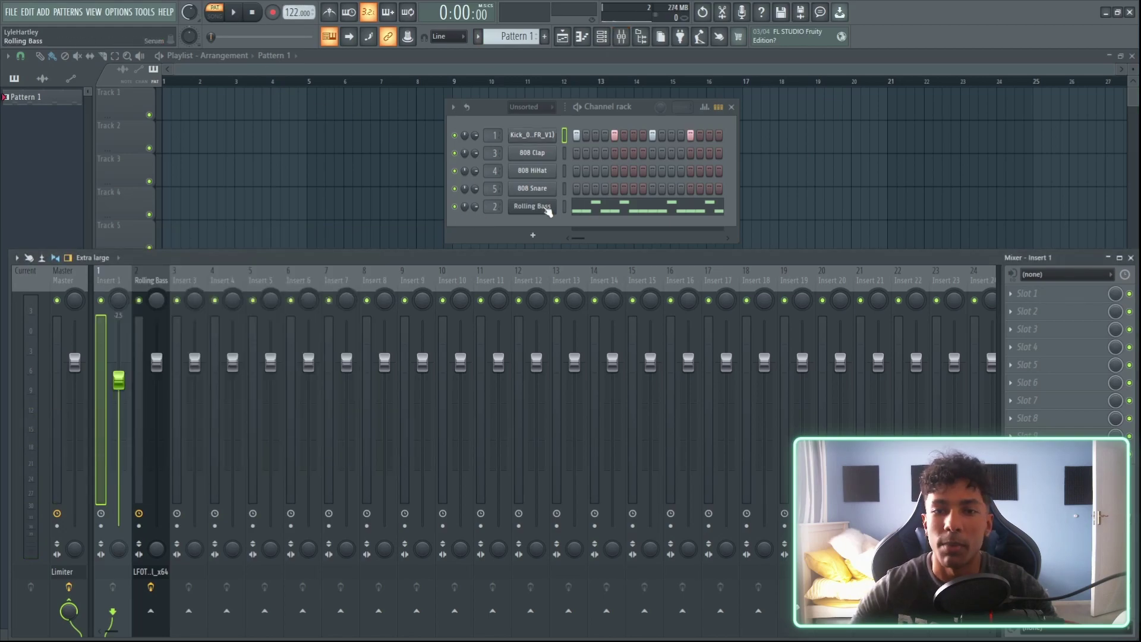
click(541, 207)
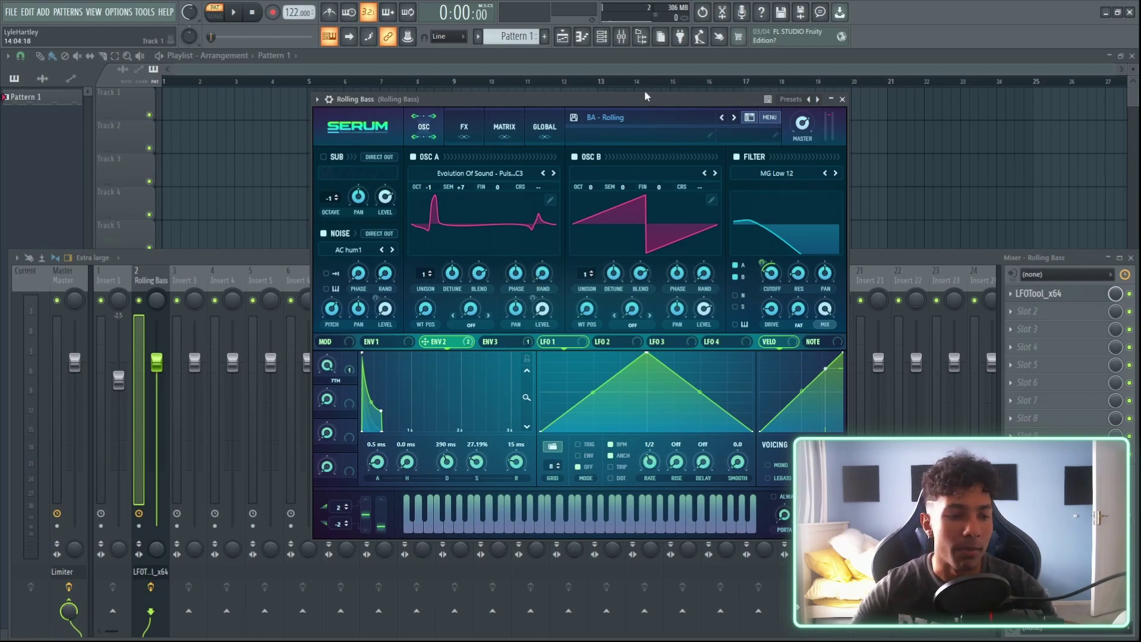
- Play the pattern to hear the Rolling Bass patch with the kick, and stop playback
drag(640, 98, 635, 95)
key(space)
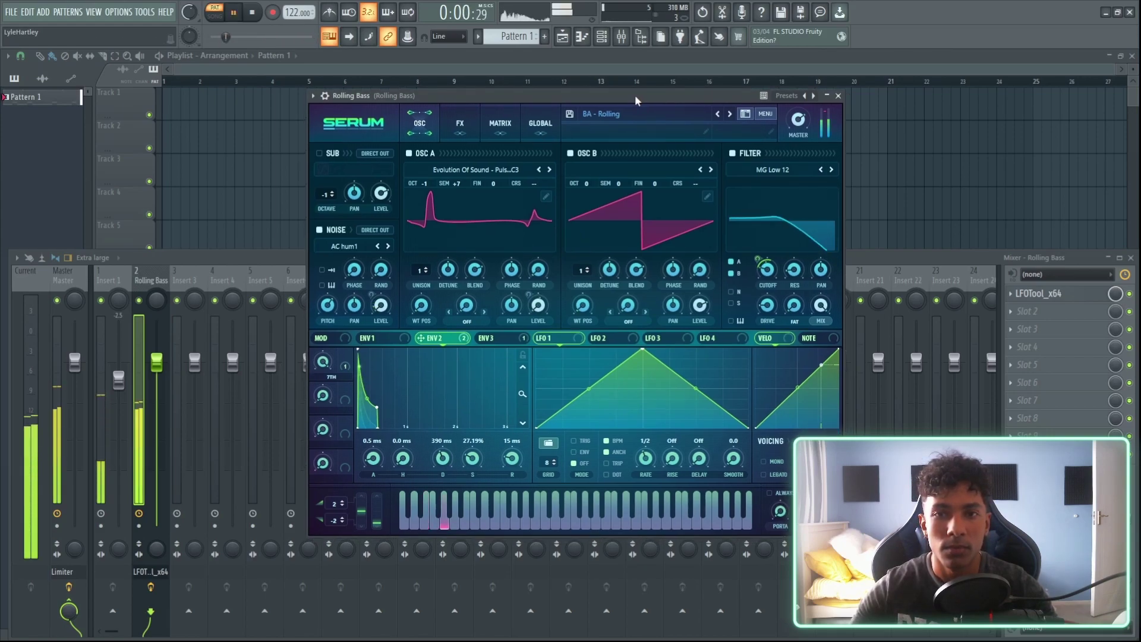
key(space)
drag(635, 94, 627, 93)
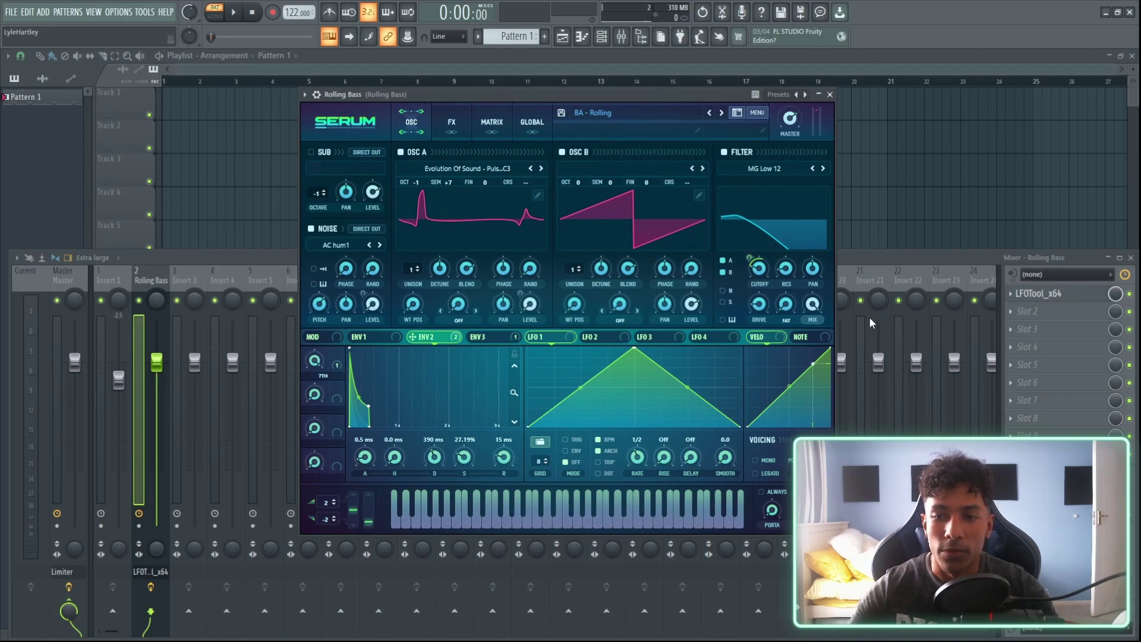
- Replace the filter cutoff's ENV 2 modulation with LFO 1, reshaped into a straight downward ramp
key(ctrl+z)
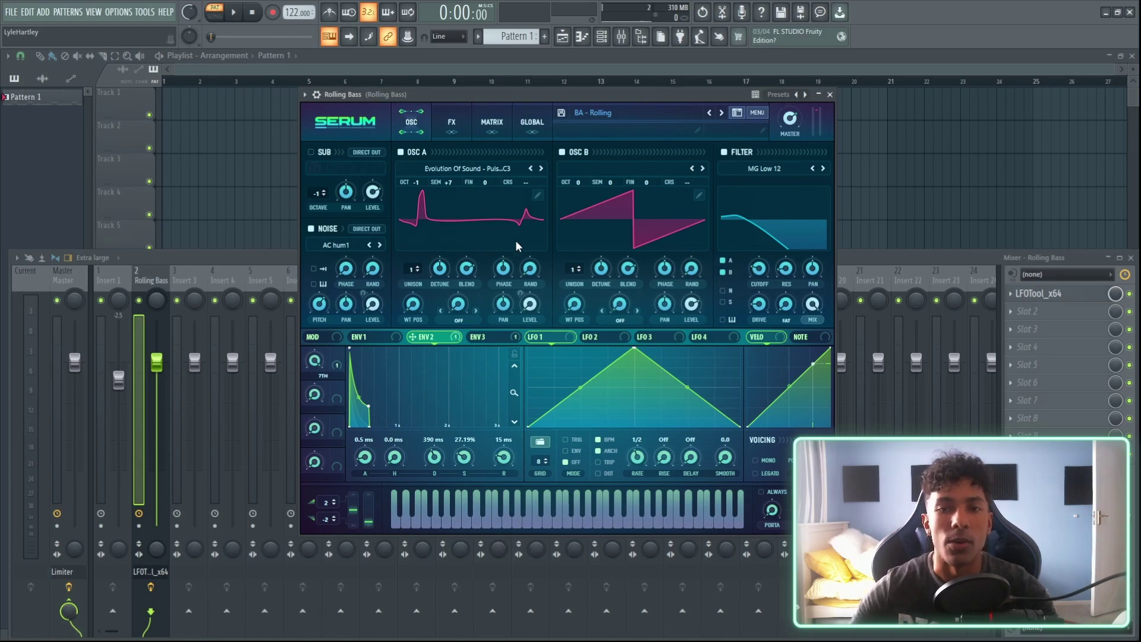
key(space)
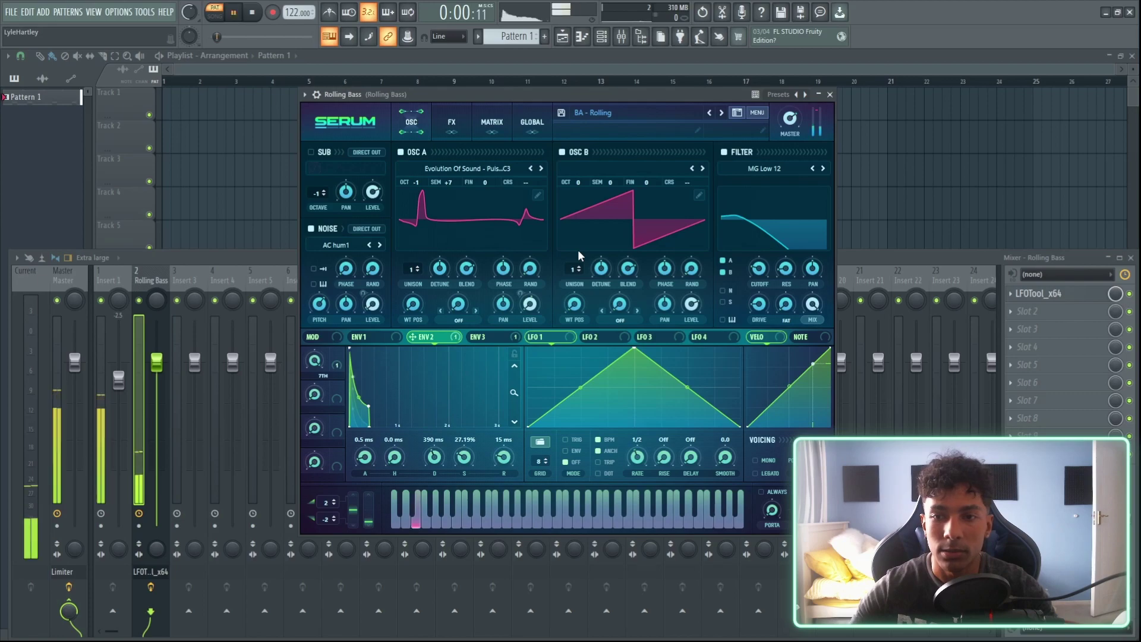
key(space)
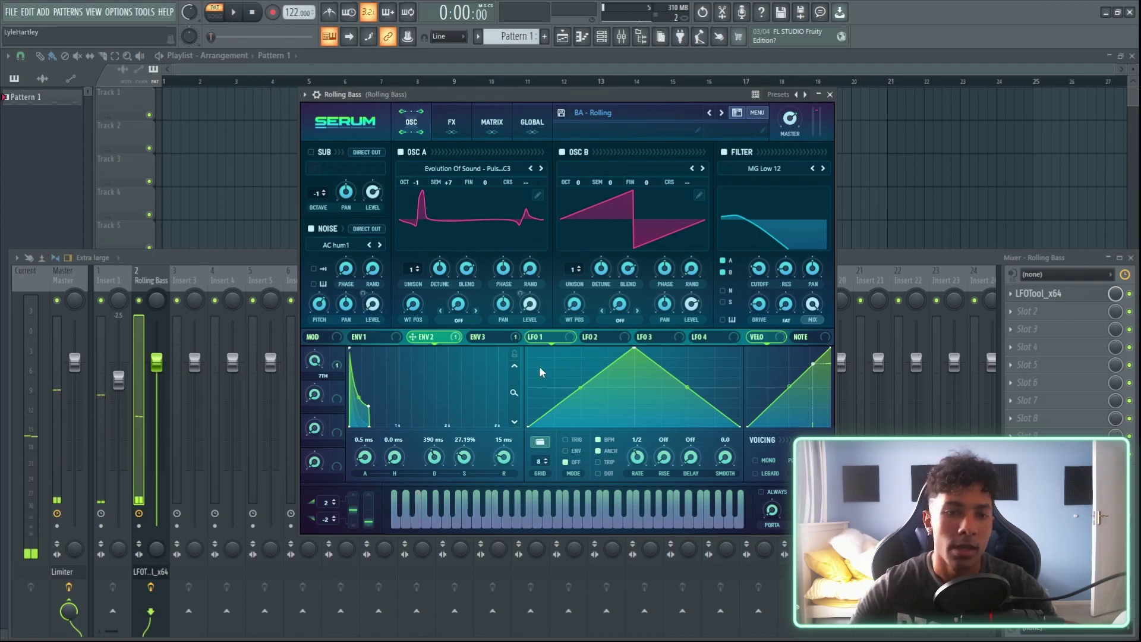
drag(634, 349, 750, 262)
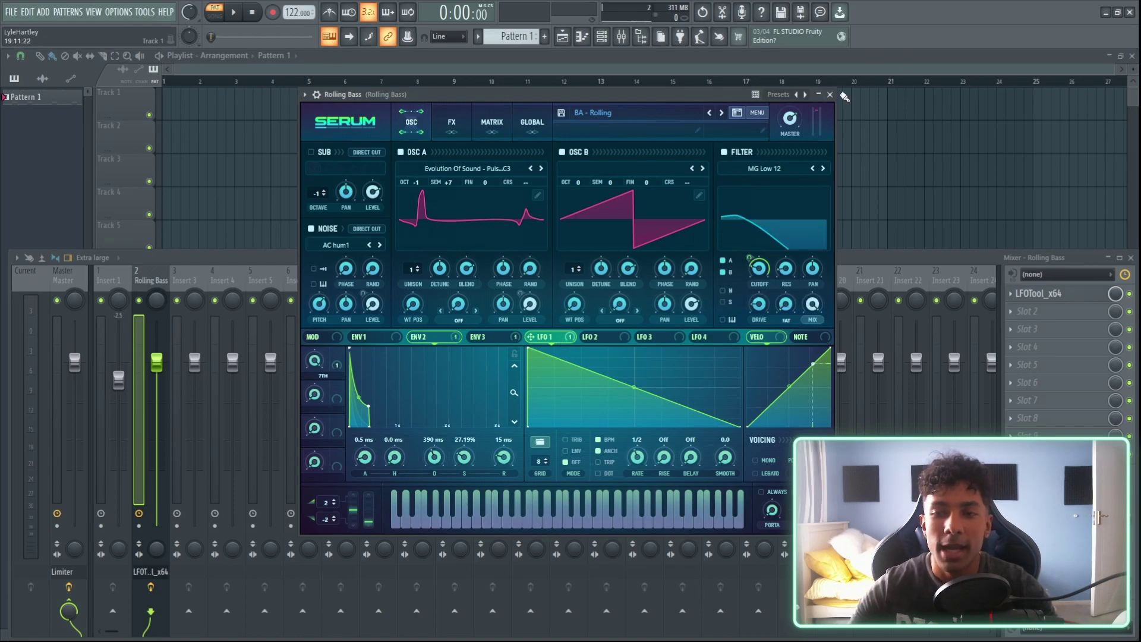
- Examine the Rolling Bass note rhythm across the first bar in the piano roll
click(830, 95)
click(631, 210)
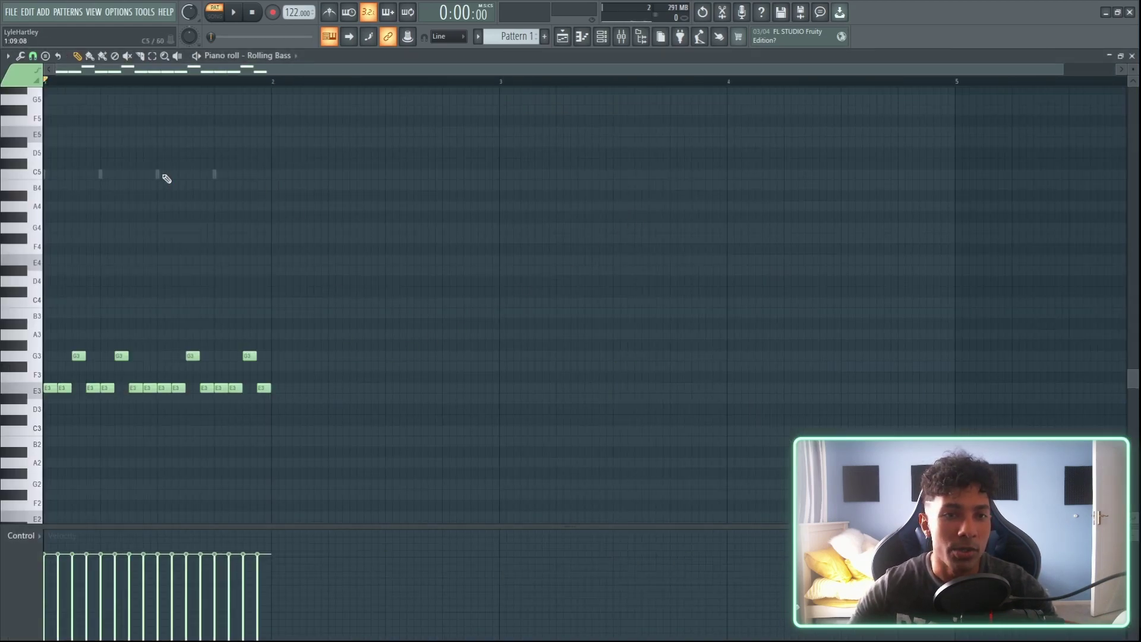
scroll(178, 123, up, 4)
scroll(117, 295, down, 3)
scroll(216, 128, up, 3)
scroll(98, 320, down, 5)
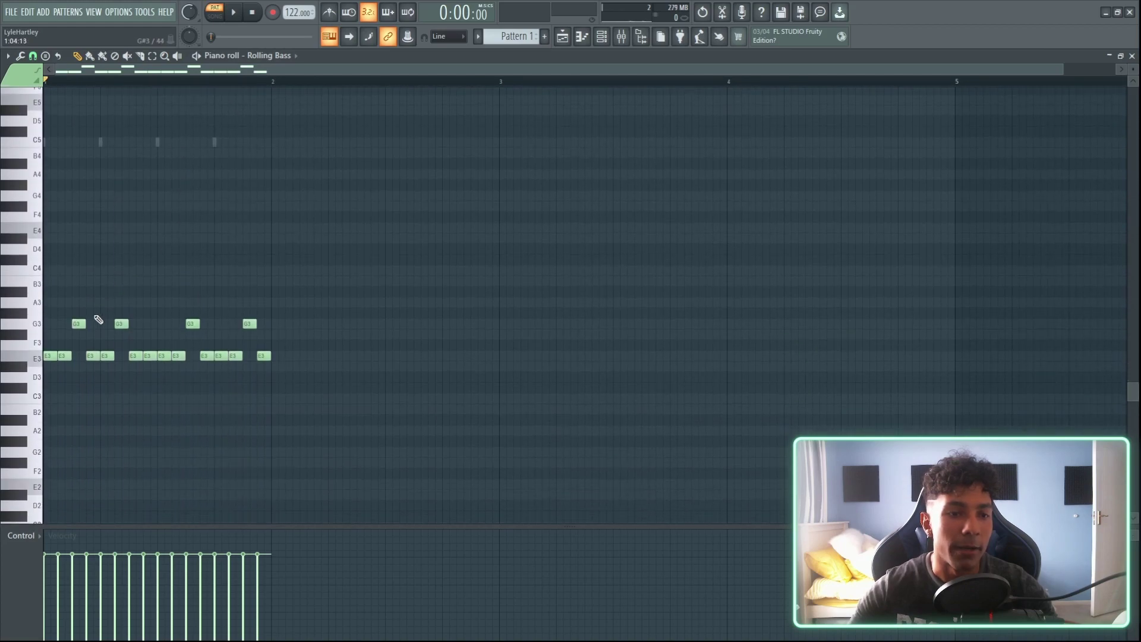
ctrl+scroll(258, 119, up, 5)
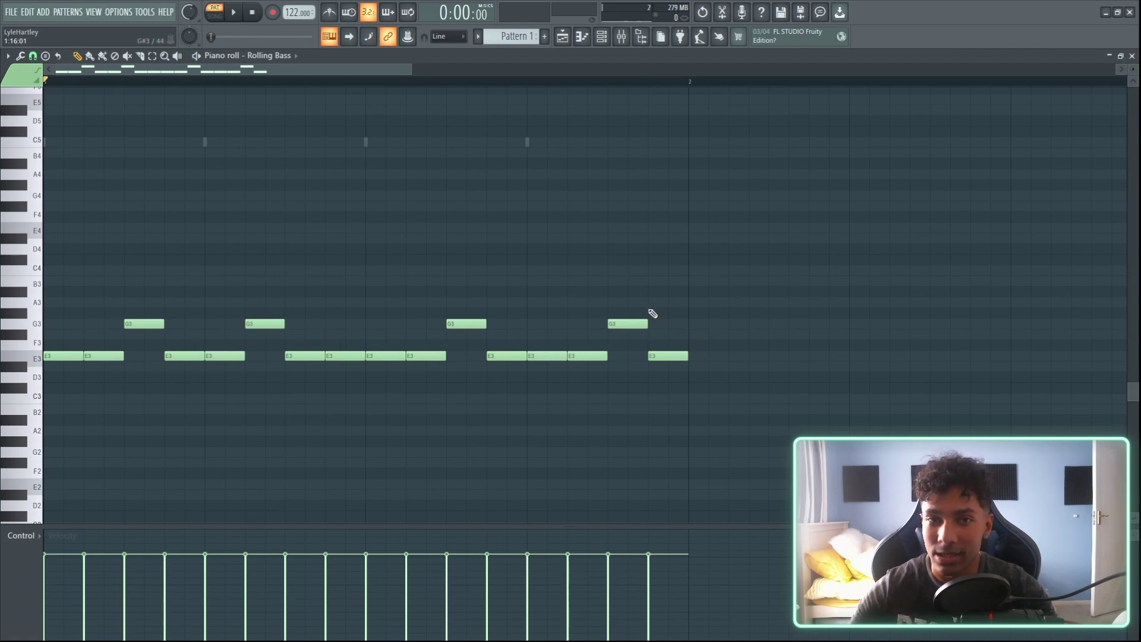
scroll(333, 86, down, 3)
scroll(320, 91, down, 2)
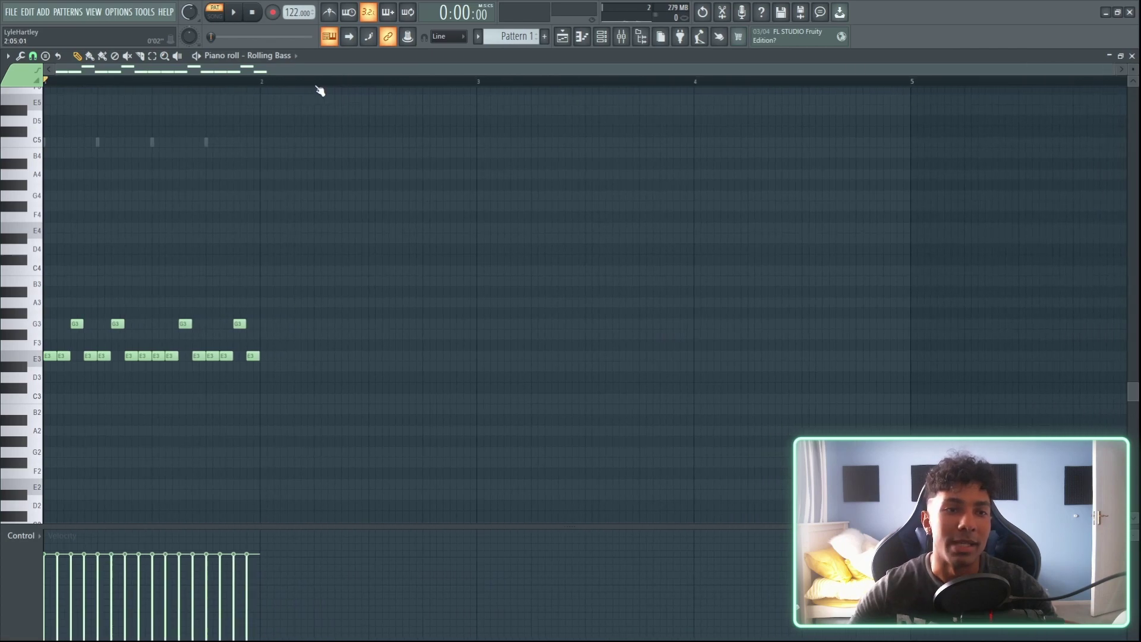
click(1133, 56)
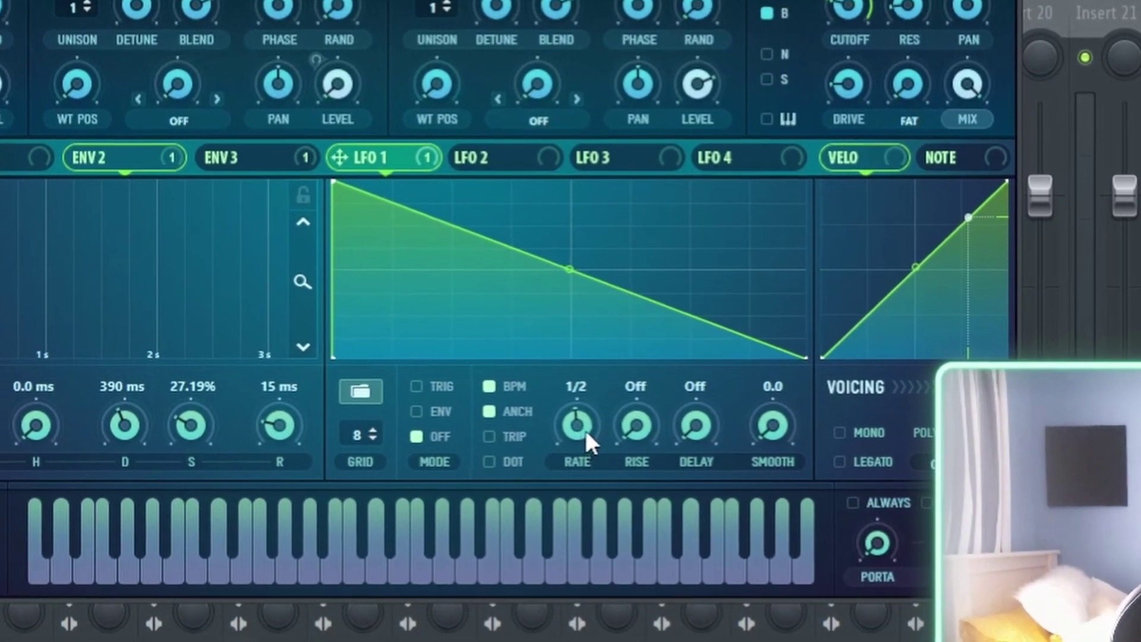
- Set LFO 1's rate to 1/16 and bend its ramp into a concave decay curve while auditioning the pattern
drag(636, 468, 641, 463)
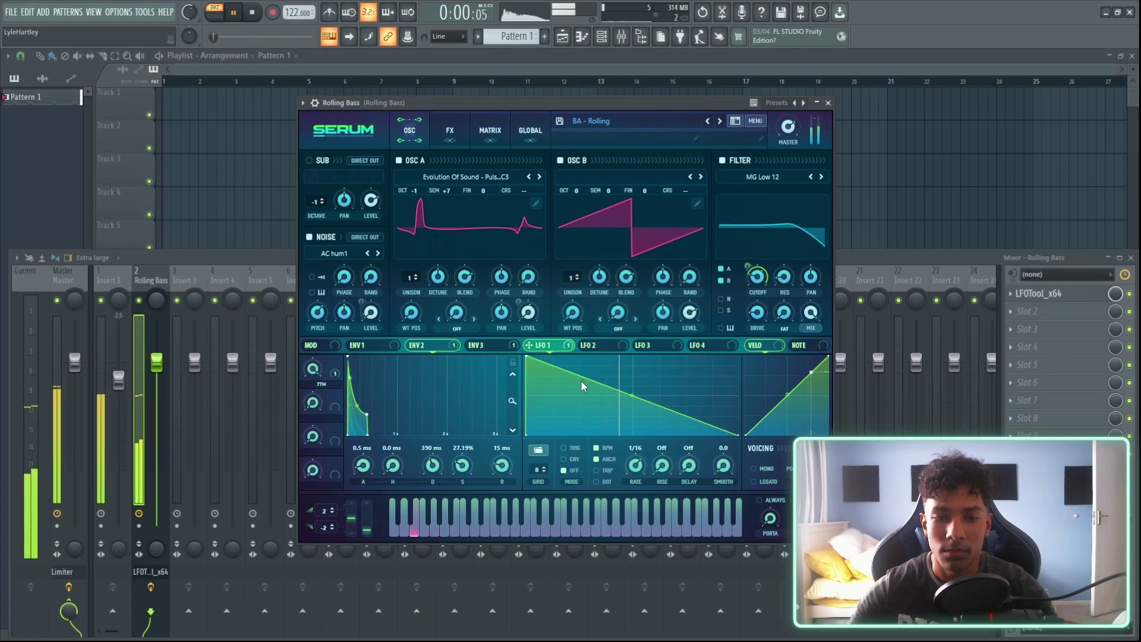
key(space)
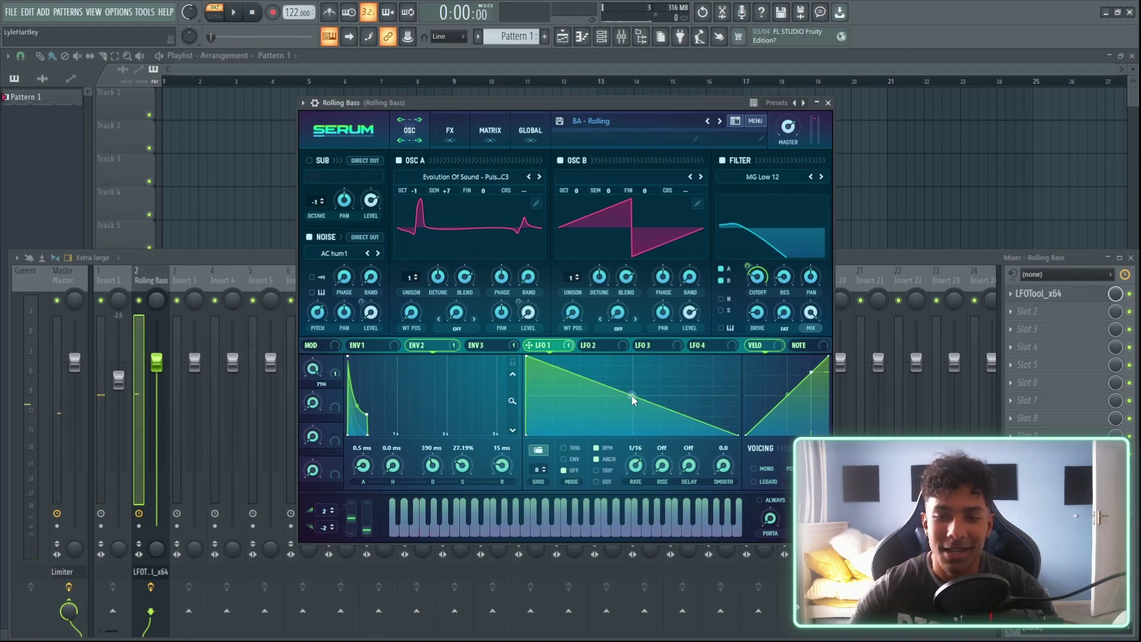
drag(632, 397, 631, 426)
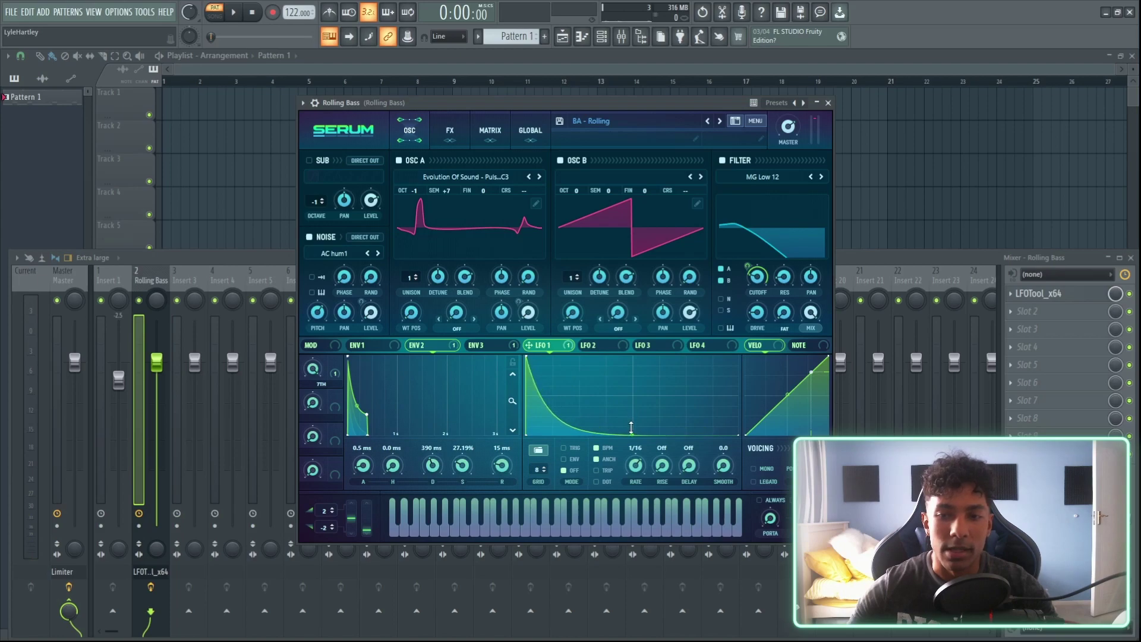
key(space)
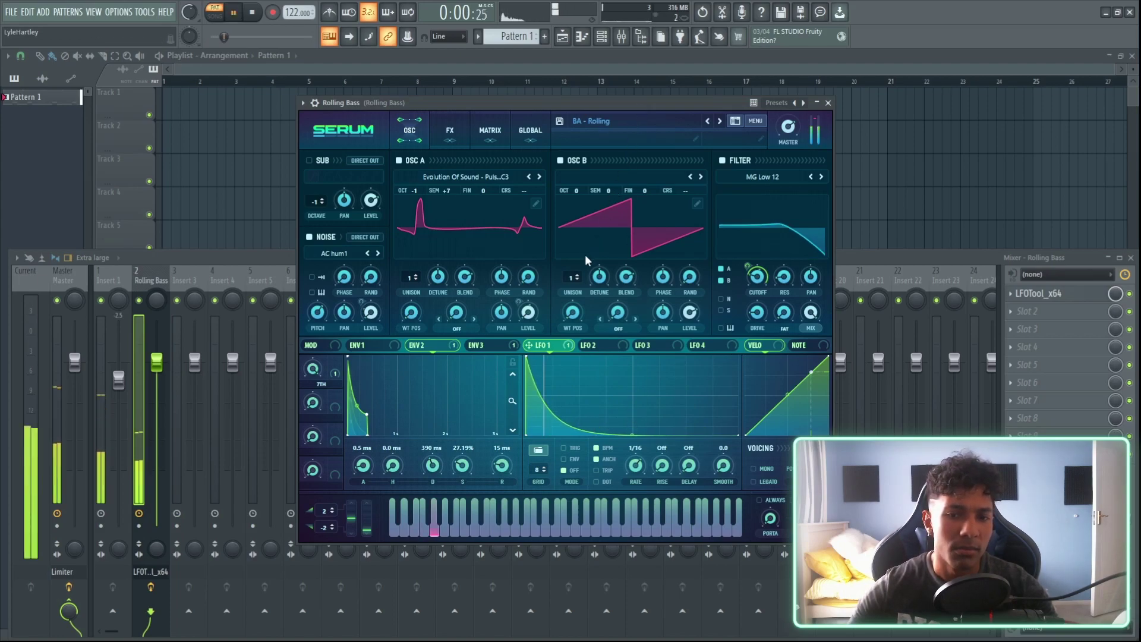
mouse_move(633, 433)
mouse_down()
mouse_move(640, 407)
mouse_move(640, 421)
mouse_up()
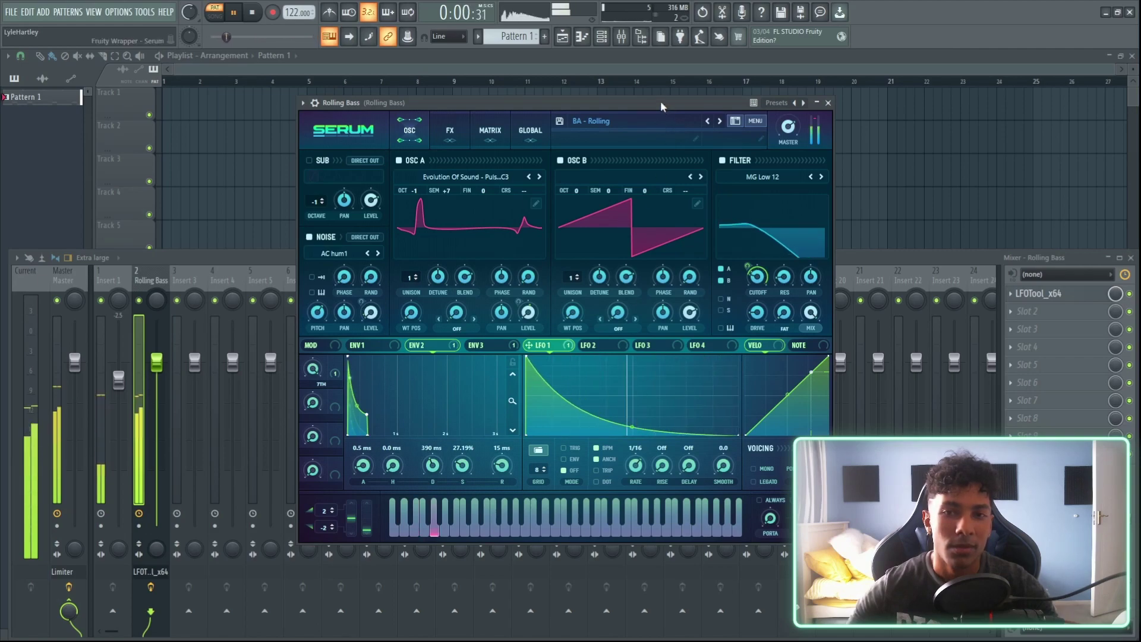
key(space)
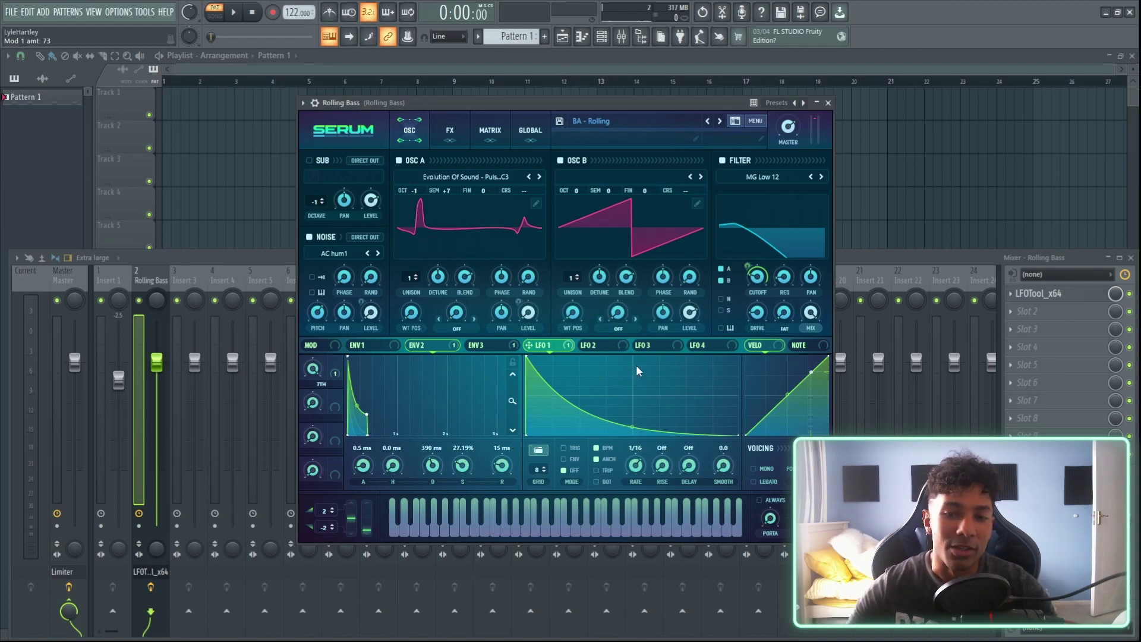
- Reshape LFO 1 with a dip near the first quarter, a peak at the midpoint and a concave falling tail
drag(632, 426, 635, 363)
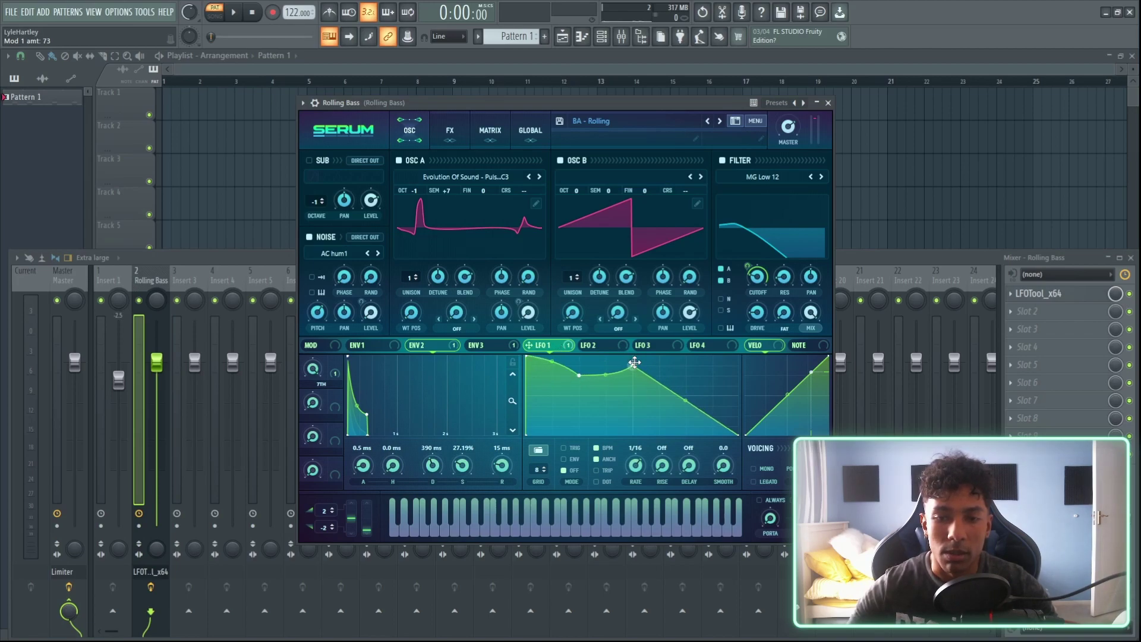
drag(686, 402, 686, 420)
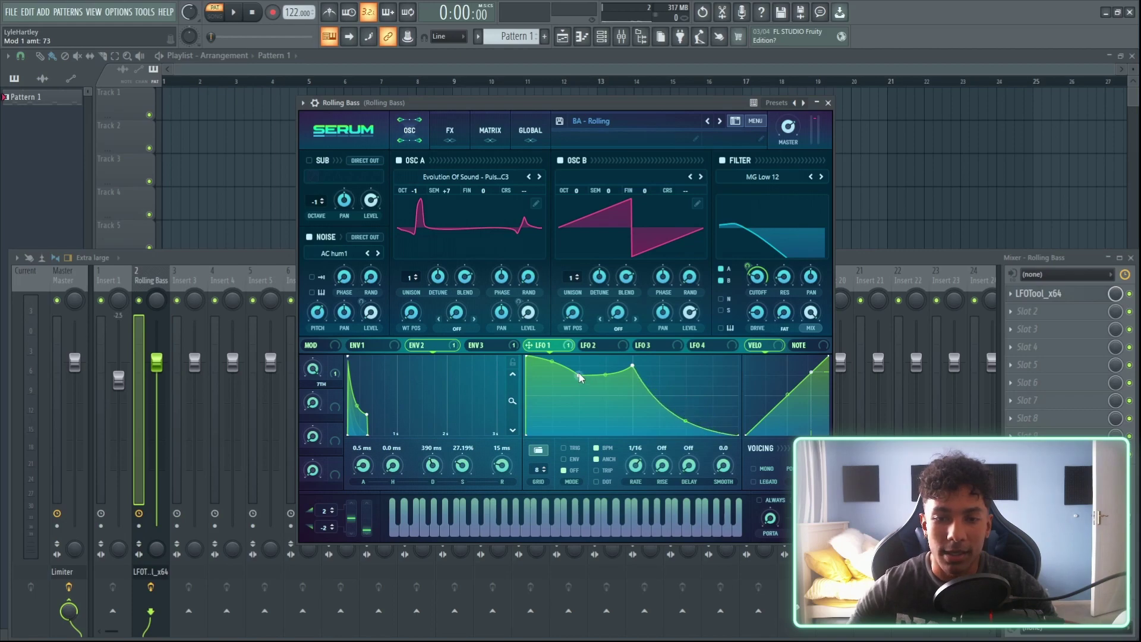
drag(579, 375, 608, 377)
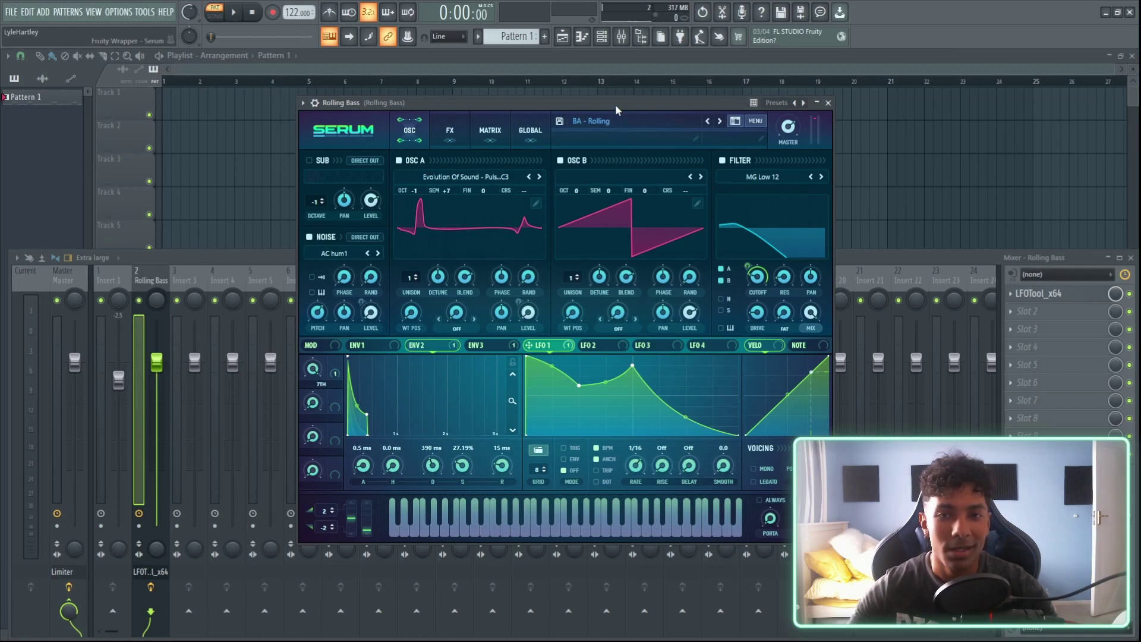
- During playback, lower LFO 1's filter cutoff amount to 26, make its dip shallower and bend its falling tail outward
key(space)
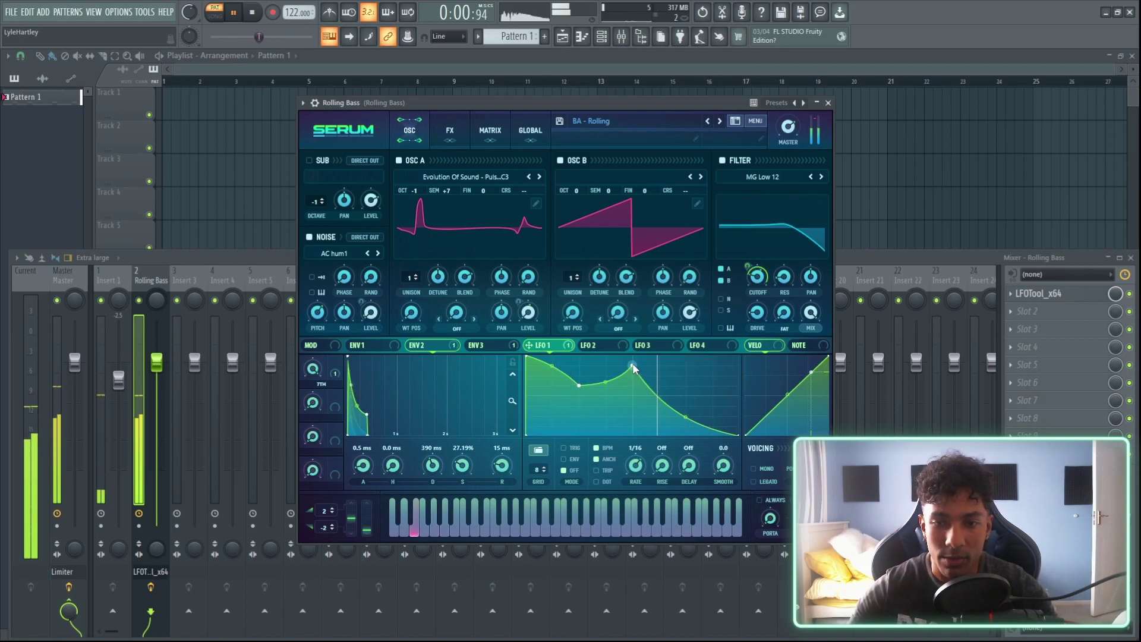
drag(633, 365, 580, 376)
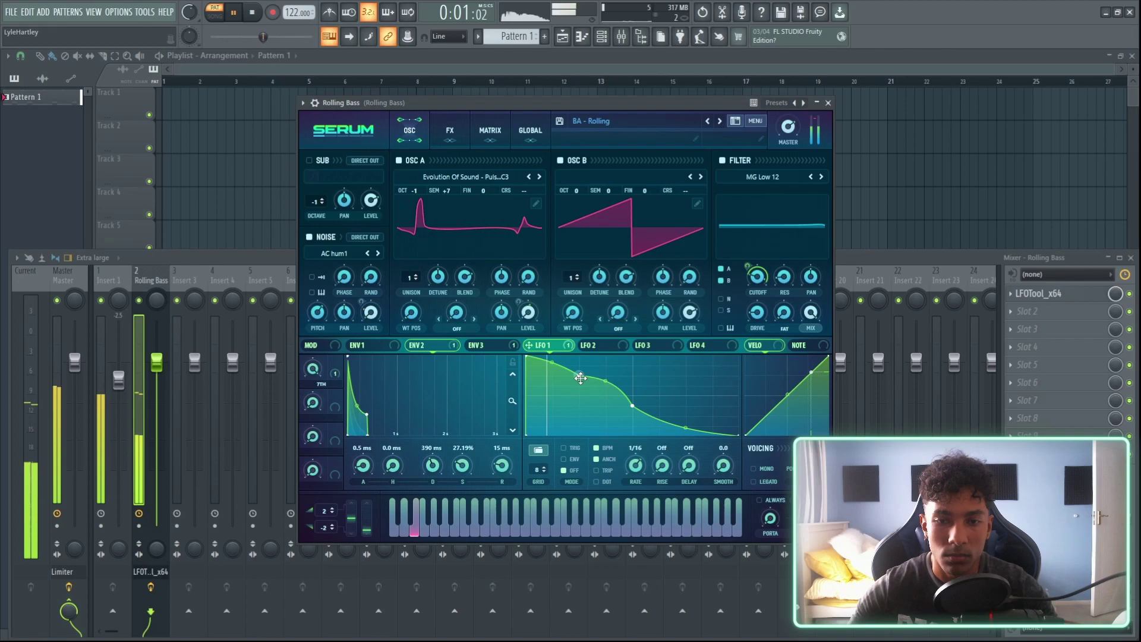
drag(747, 267, 748, 288)
drag(633, 406, 556, 376)
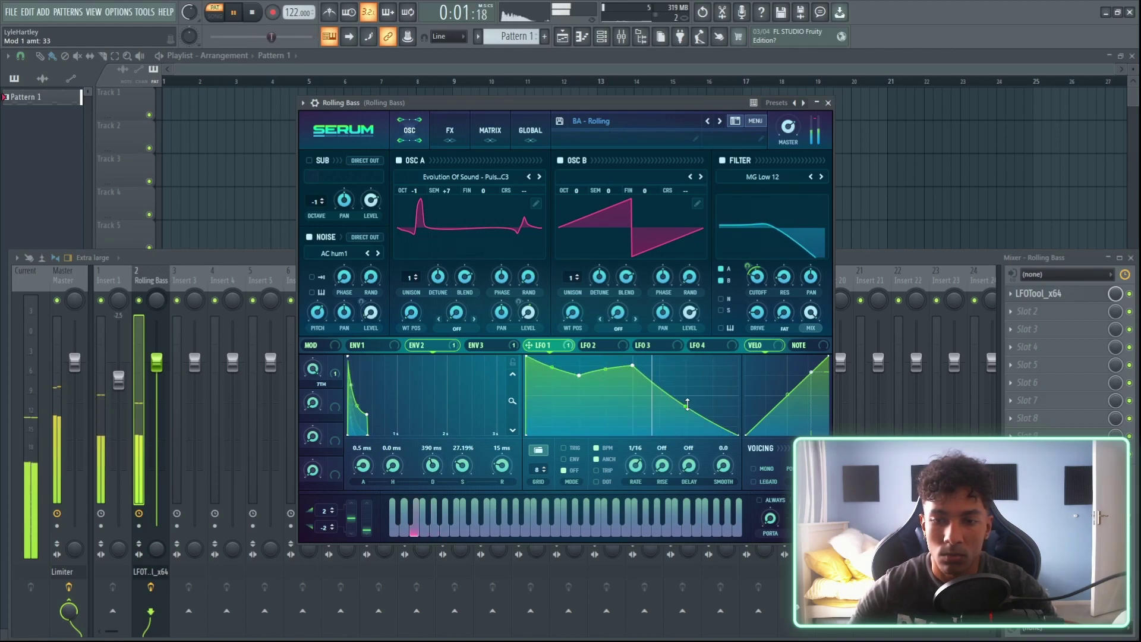
drag(687, 406, 680, 381)
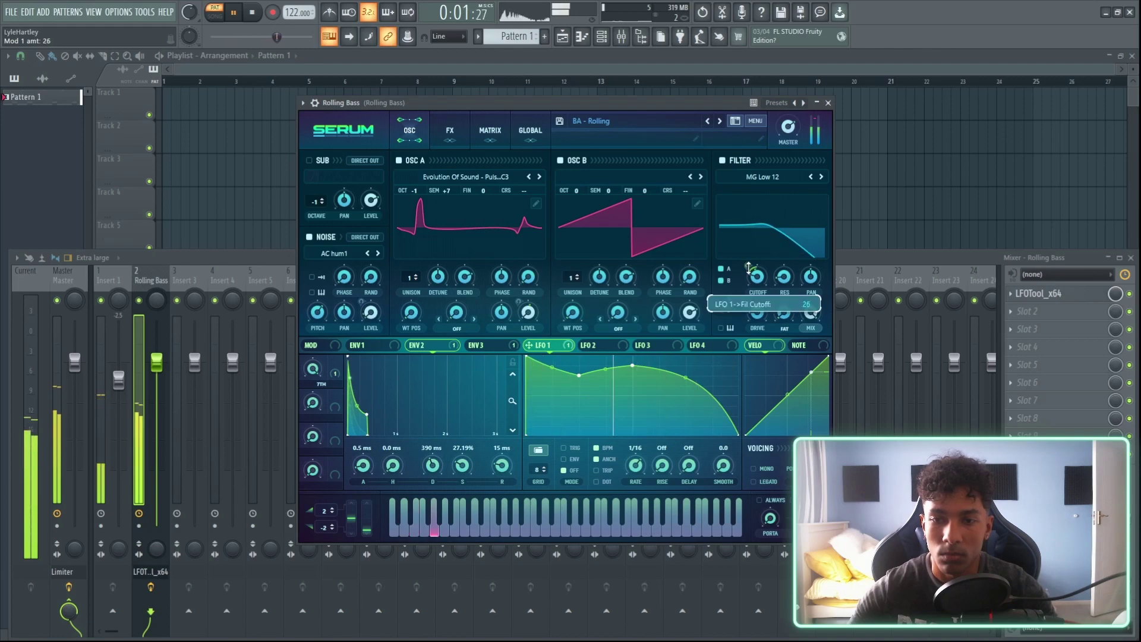
drag(600, 370, 602, 382)
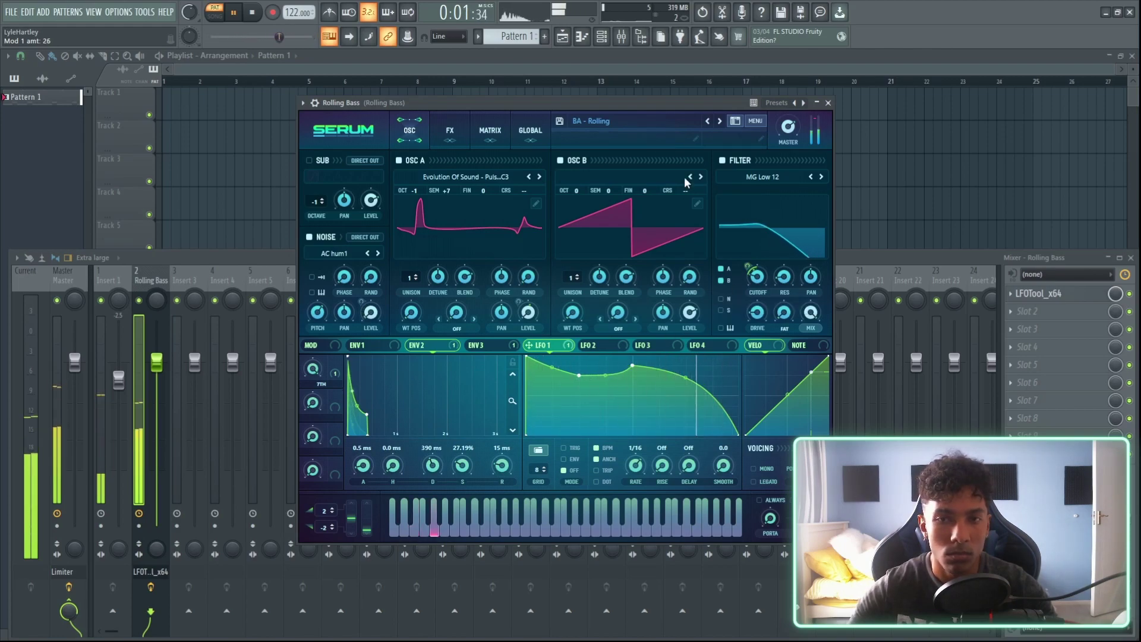
- Deepen LFO 1's dip to zero before the midpoint peak with a concave tail, and raise its filter cutoff amount to 31 during playback
key(space)
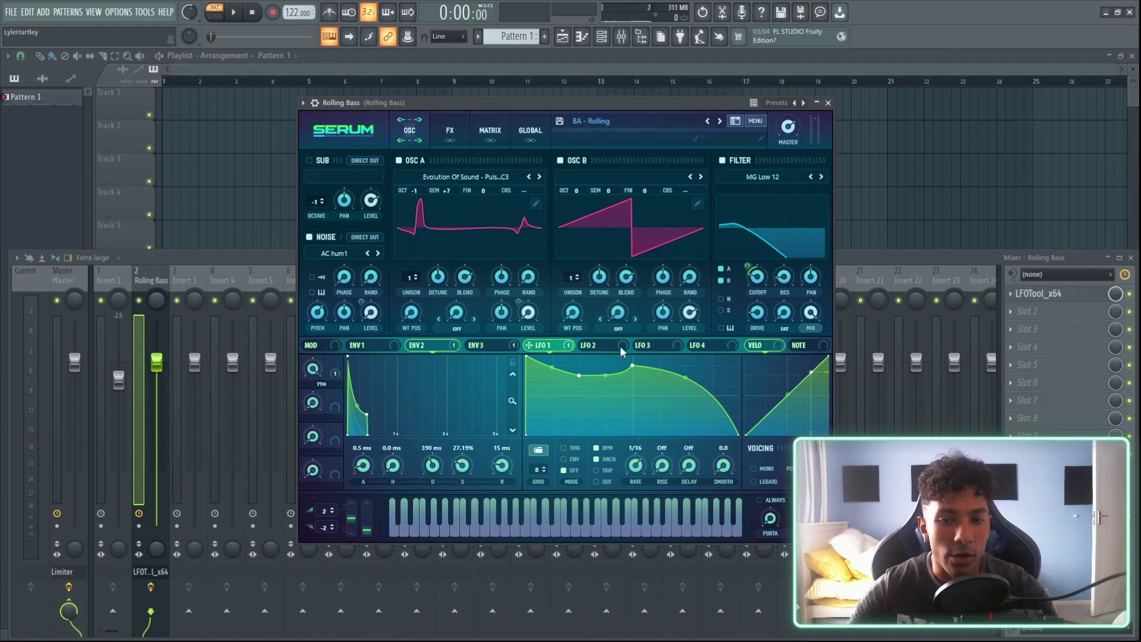
double_click(552, 392)
mouse_move(552, 392)
mouse_down()
mouse_move(553, 437)
mouse_move(544, 392)
mouse_move(548, 404)
mouse_move(581, 389)
mouse_move(606, 438)
mouse_move(556, 400)
mouse_up()
key(space)
drag(748, 266, 754, 264)
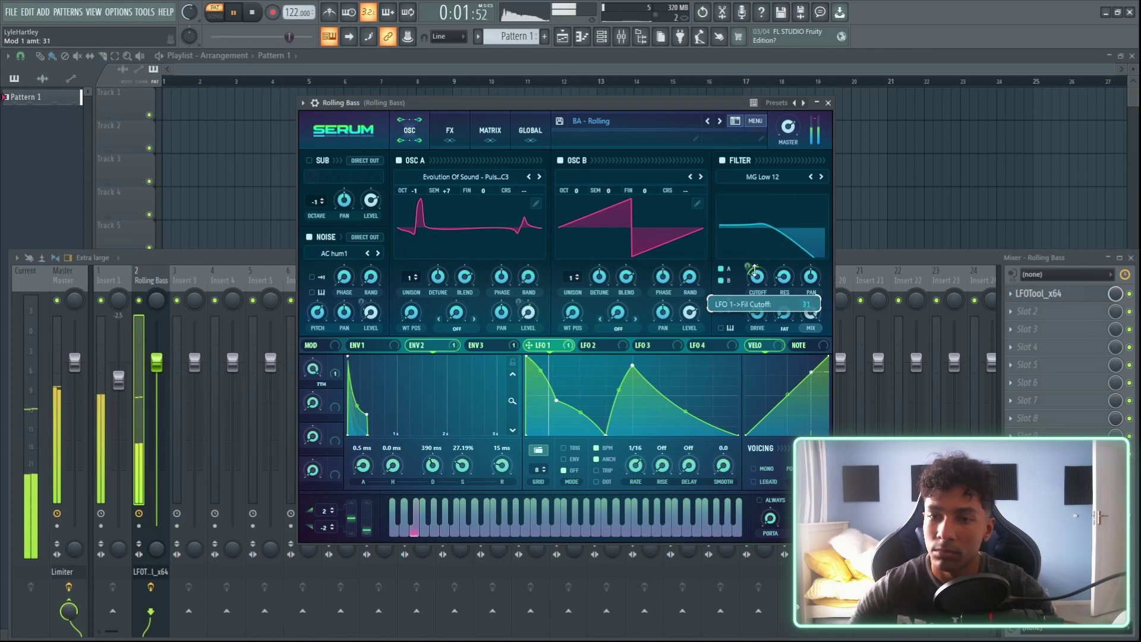
key(space)
- Simplify LFO 1 to a straight fall to half height at the midpoint, bend its tail flat, and audition the pattern
double_click(555, 401)
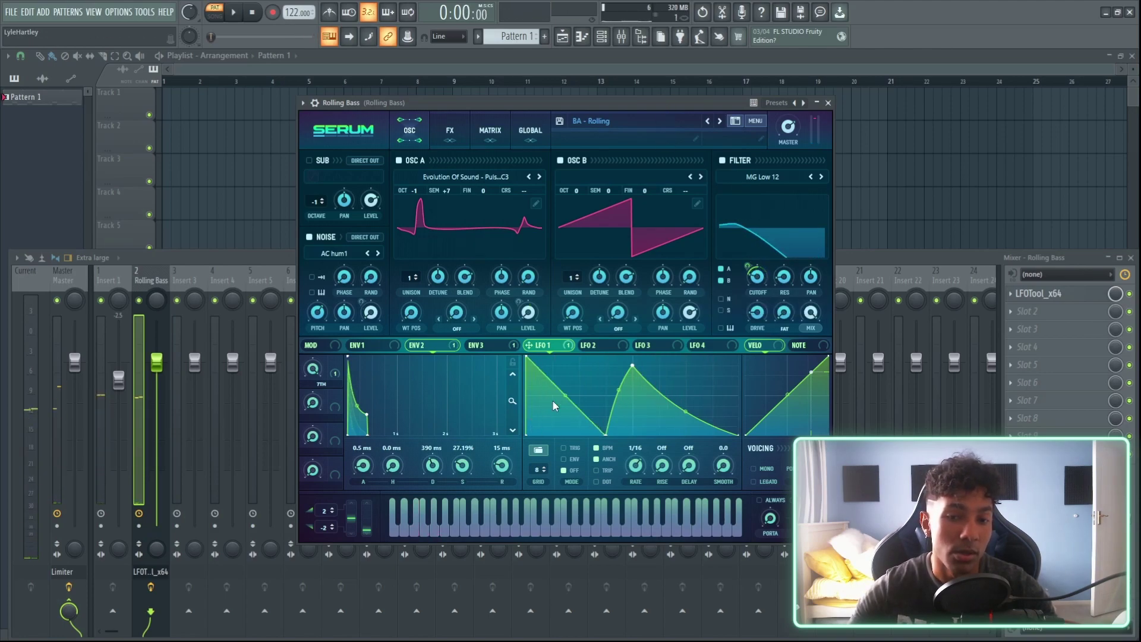
double_click(608, 436)
drag(633, 368, 635, 393)
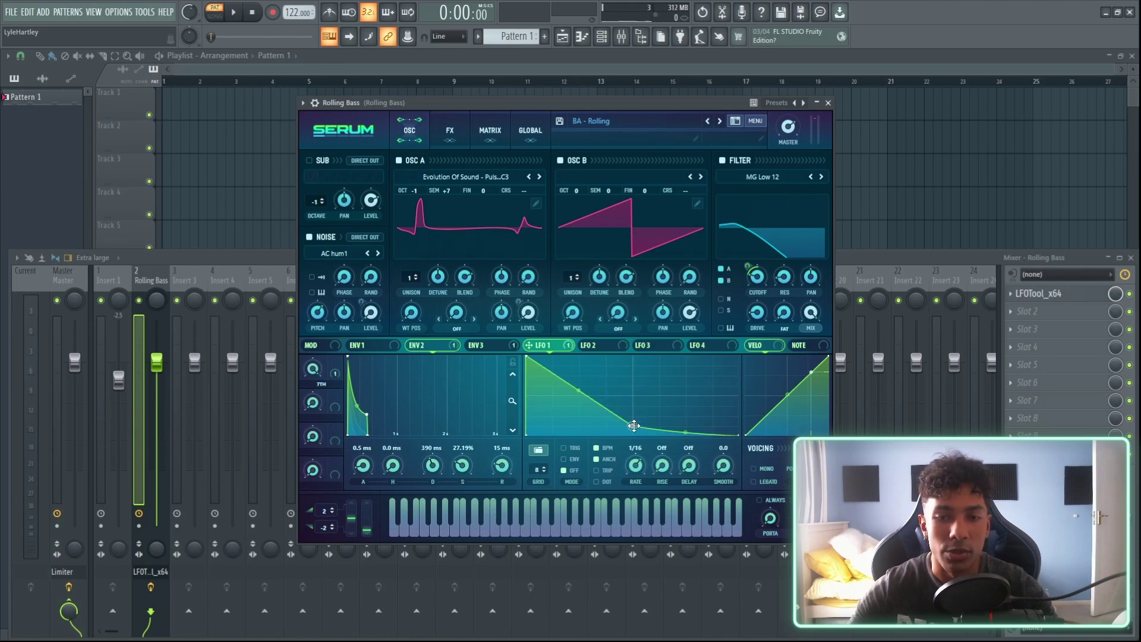
drag(634, 425, 636, 394)
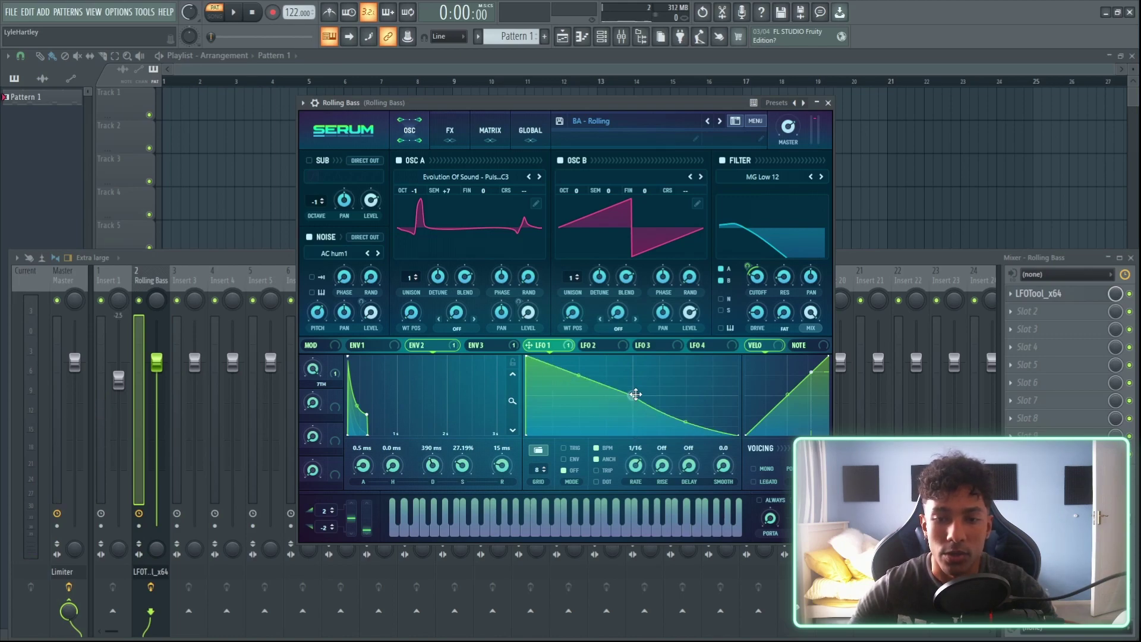
drag(687, 421, 687, 395)
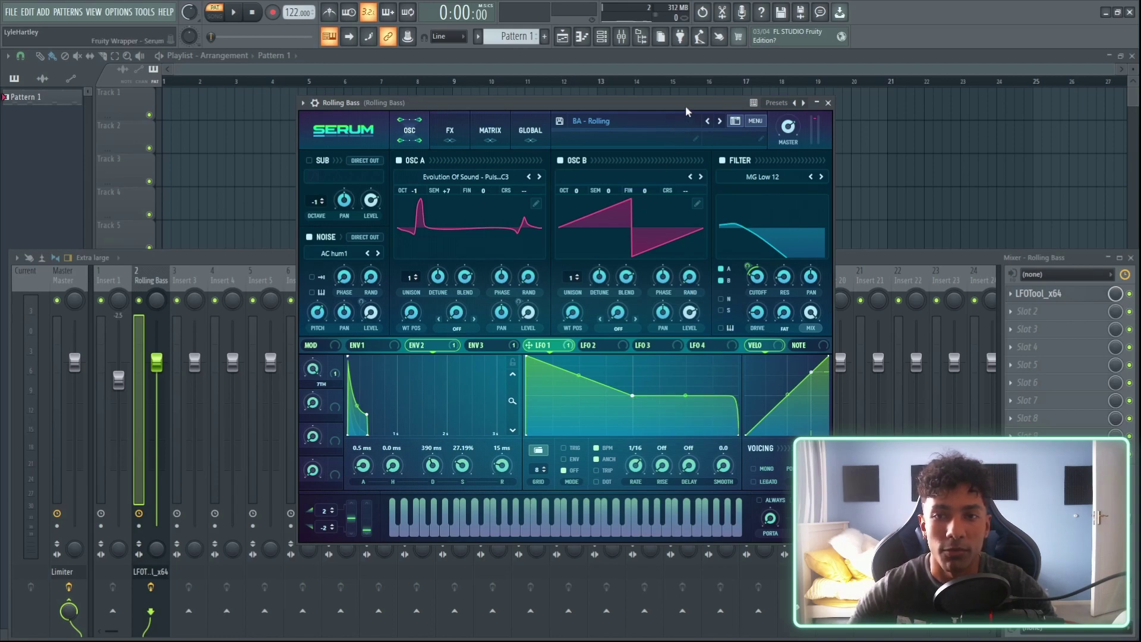
key(space)
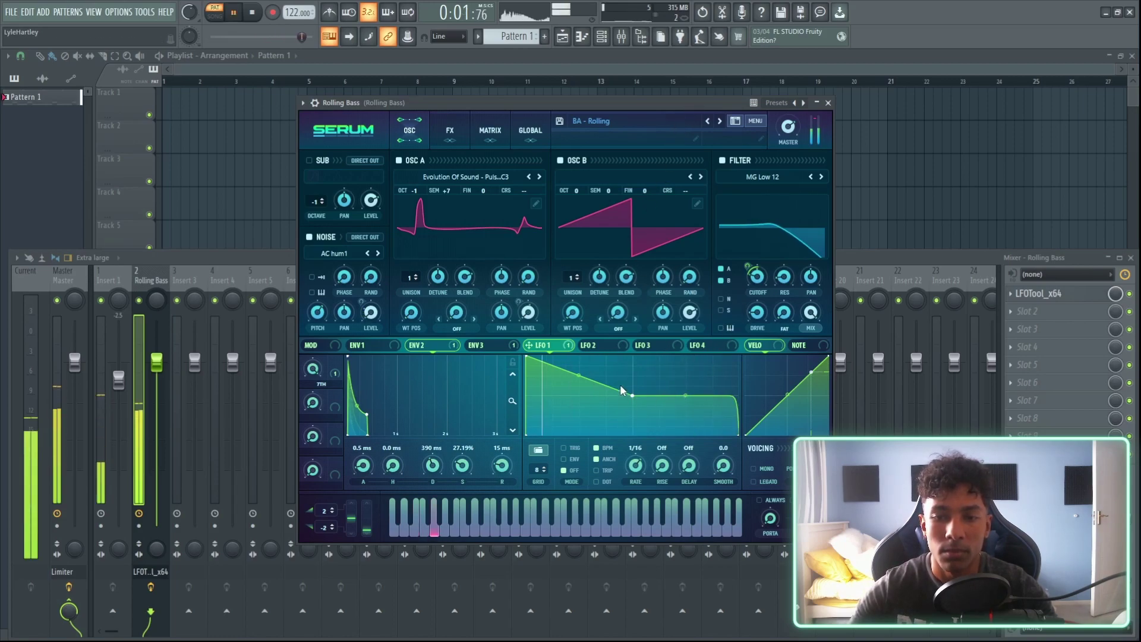
mouse_move(686, 396)
mouse_down()
mouse_move(688, 465)
mouse_move(693, 407)
mouse_up()
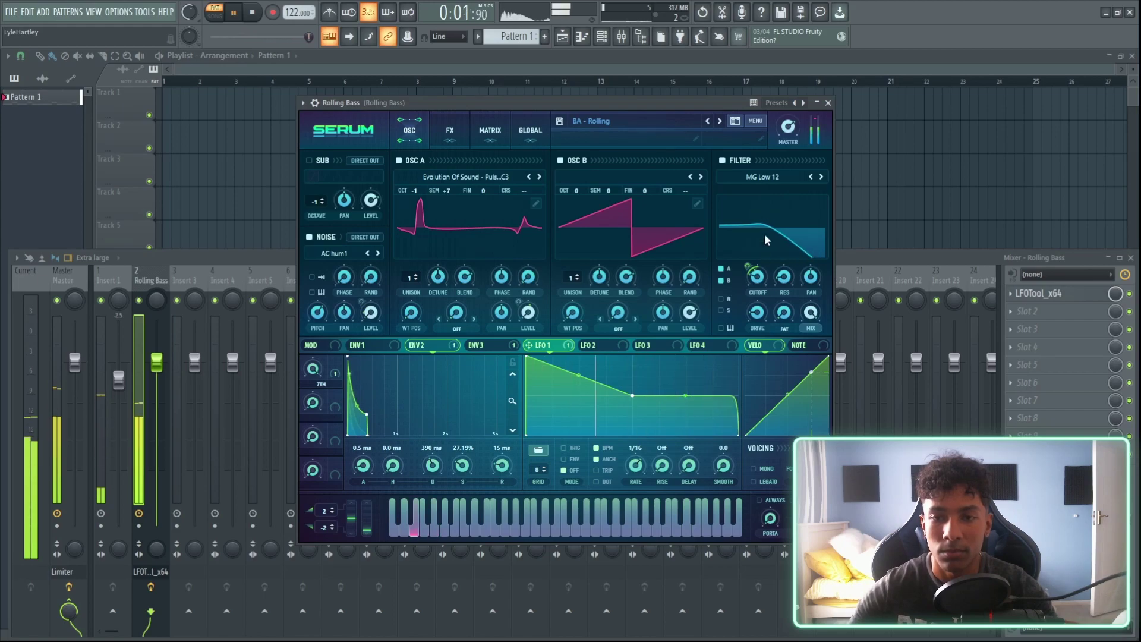
key(space)
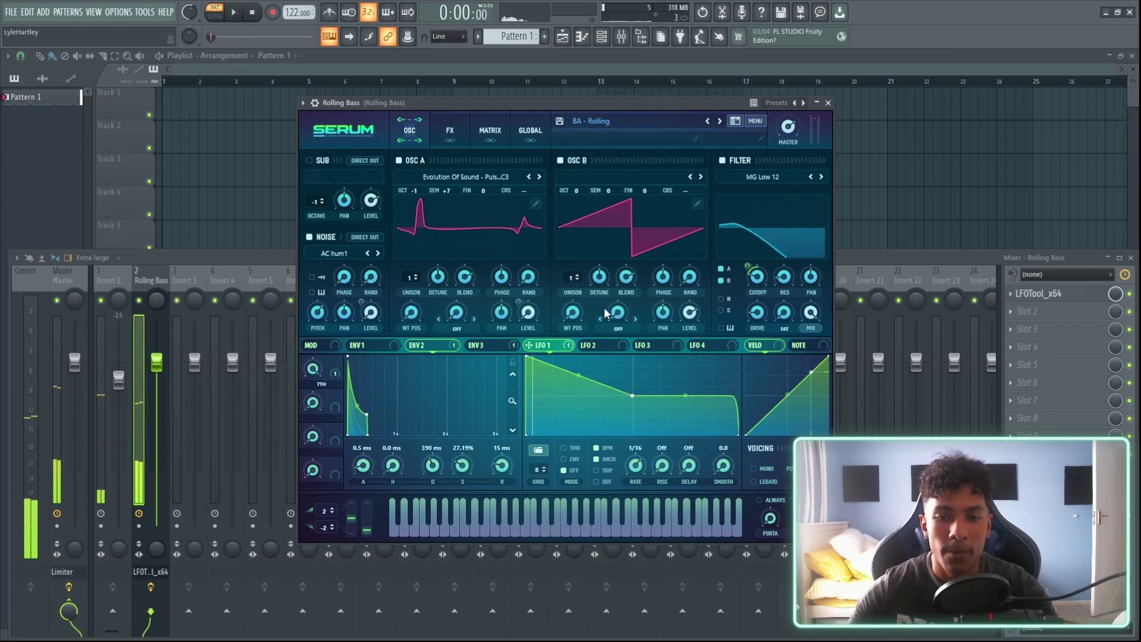
- Enable the sub oscillator and shape LFO 2 as a slight fall, a shallow dip, a midpoint peak and an outward-bent falling tail
click(606, 348)
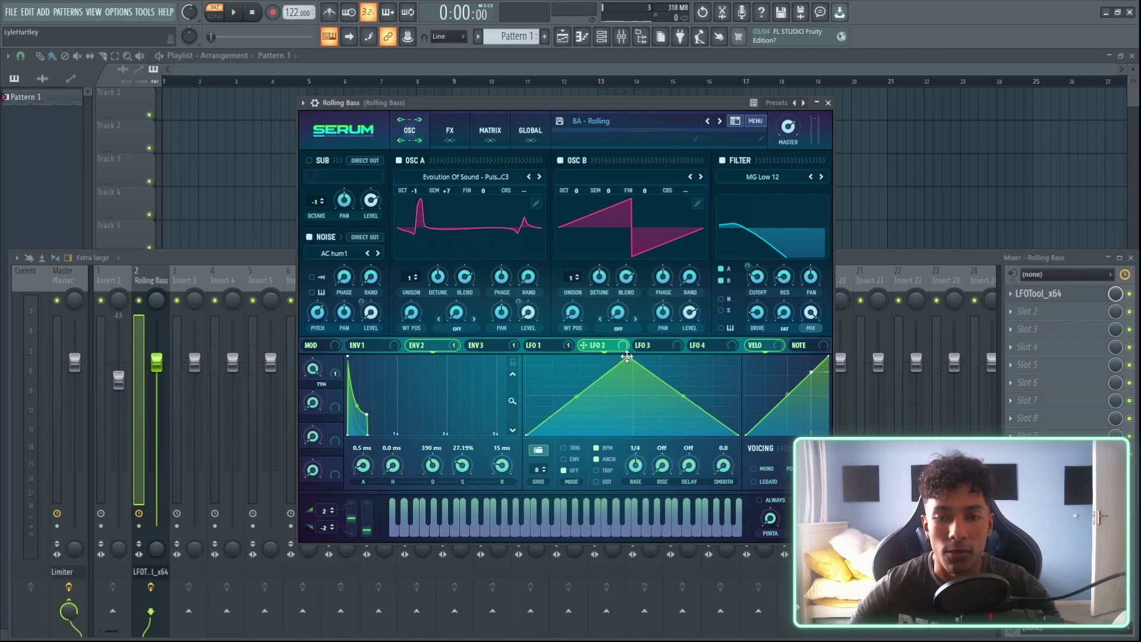
drag(627, 357, 527, 357)
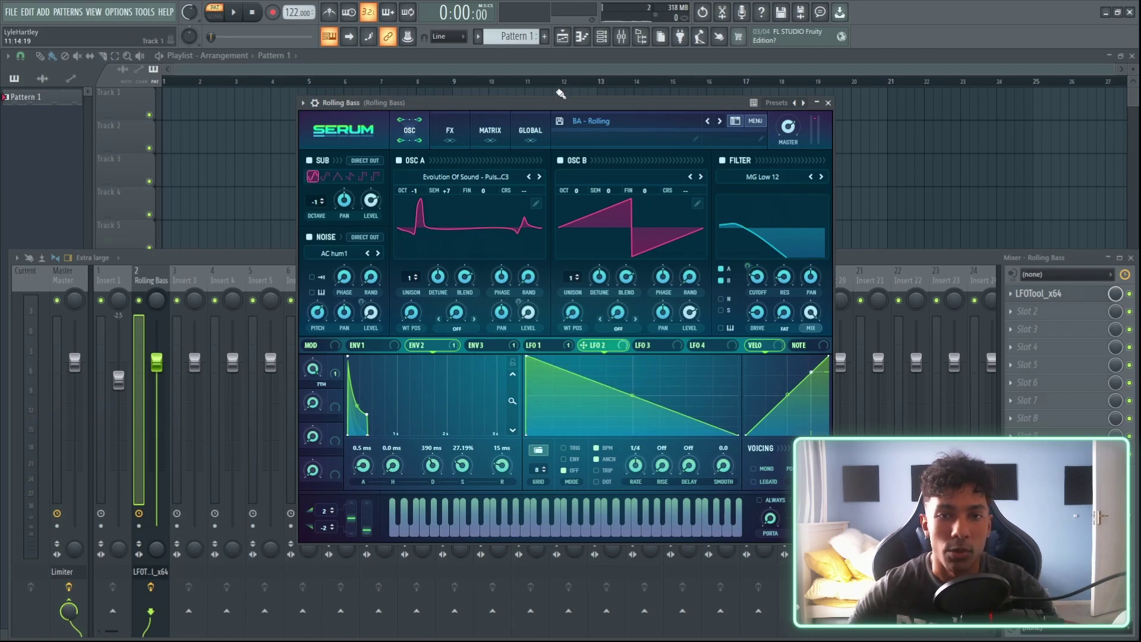
key(space)
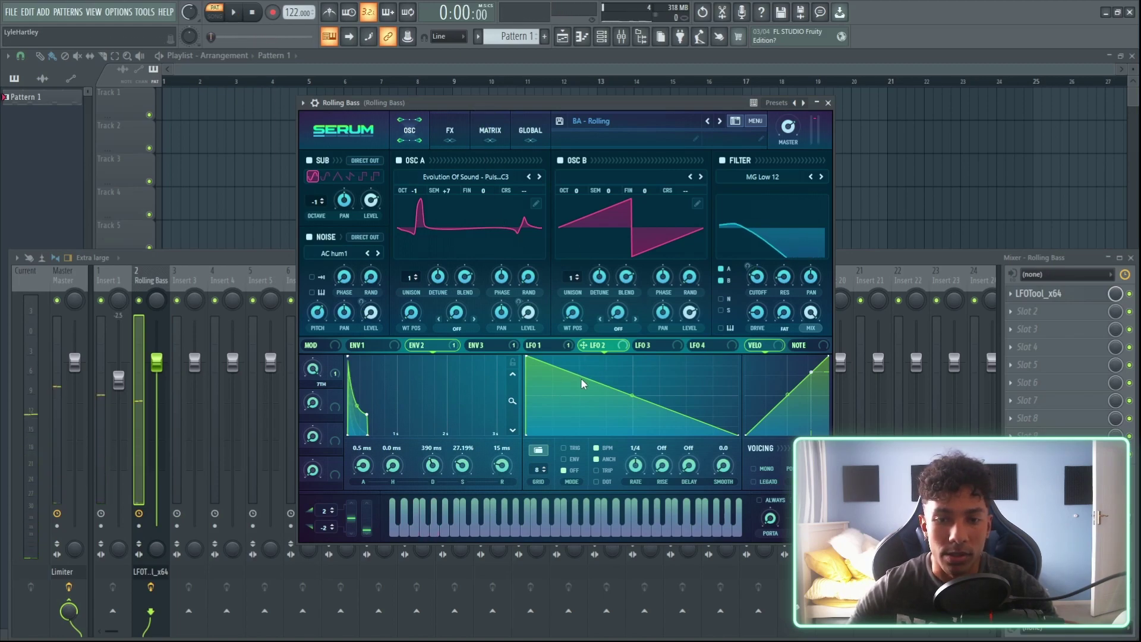
double_click(607, 376)
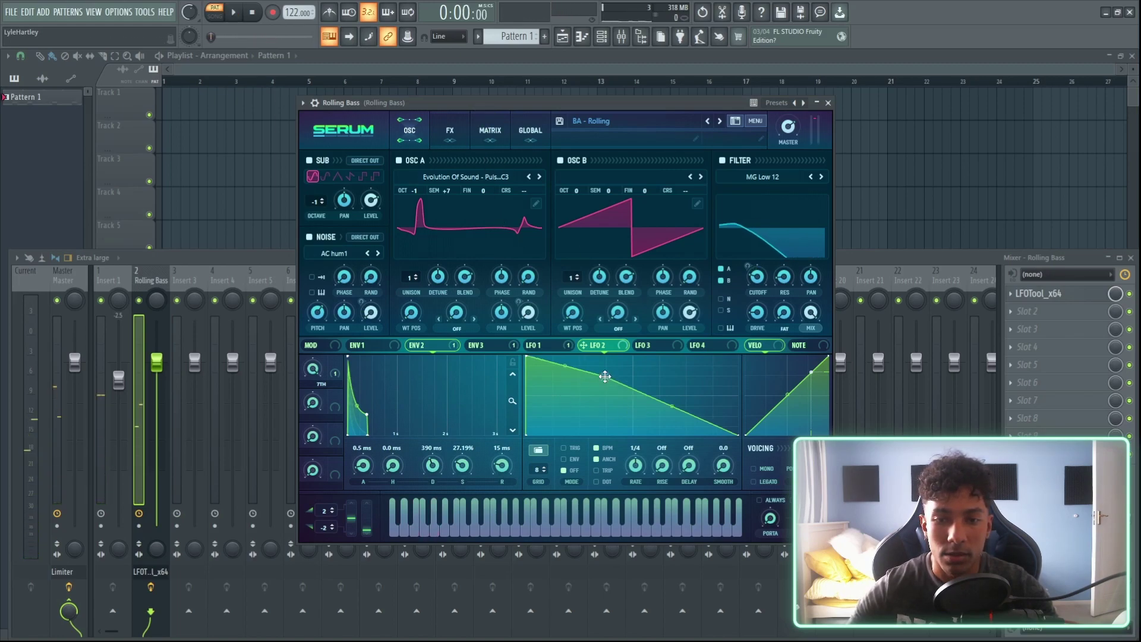
double_click(652, 374)
mouse_move(652, 374)
mouse_down()
mouse_move(634, 353)
mouse_move(633, 364)
mouse_up()
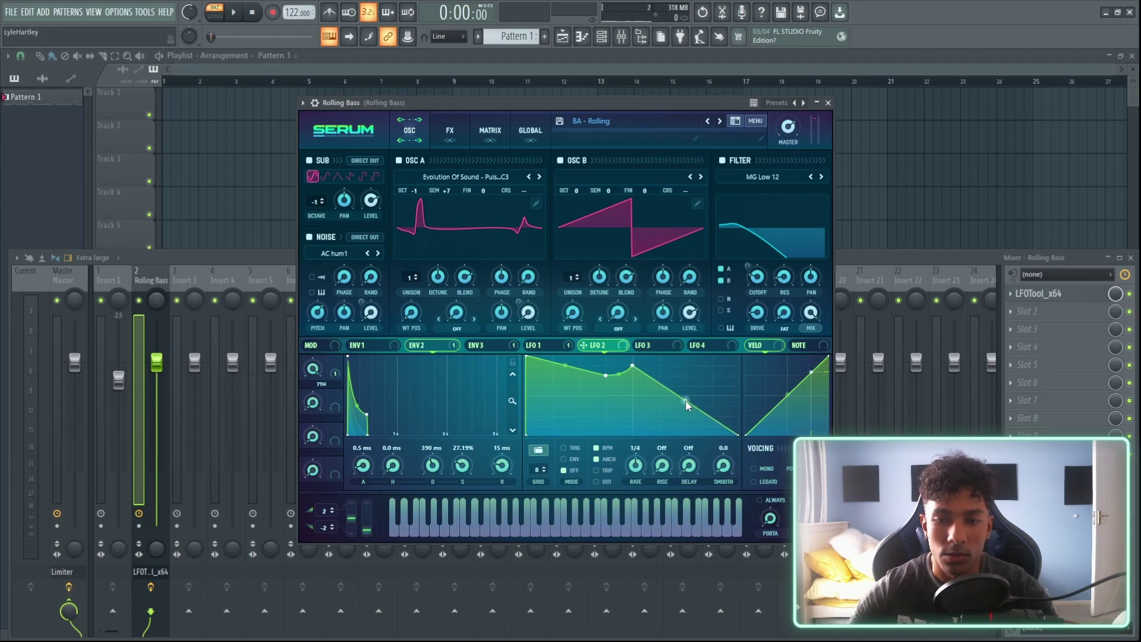
drag(686, 401, 700, 390)
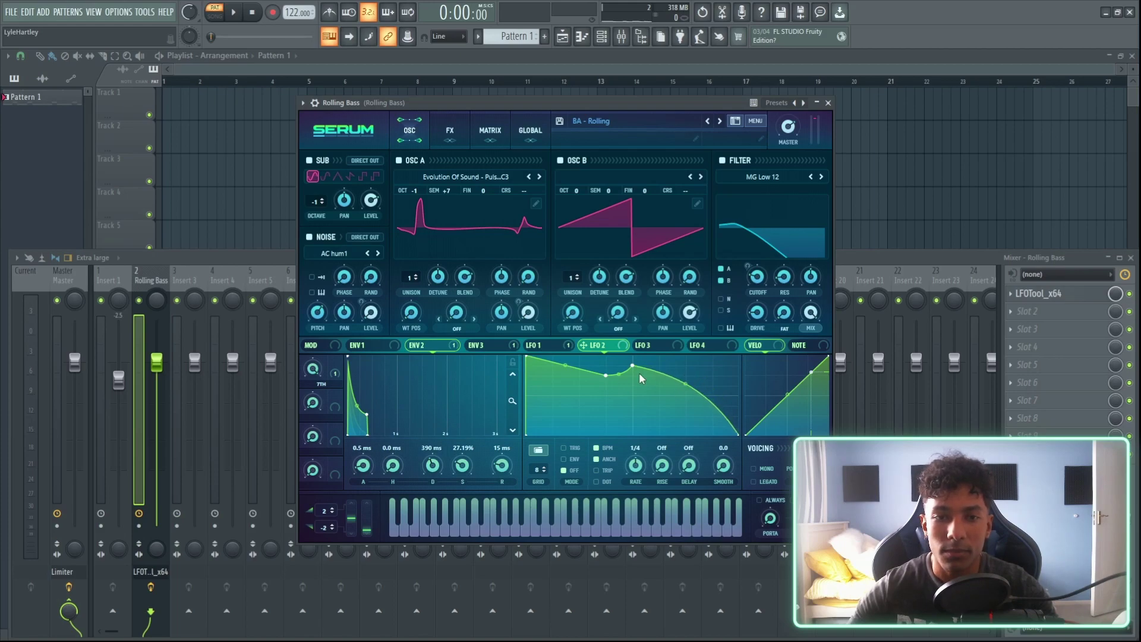
- Route LFO 2 to the sub oscillator level with an amount of about 85, and set LFO 2's rate to 1/16 during playback
drag(478, 311, 369, 201)
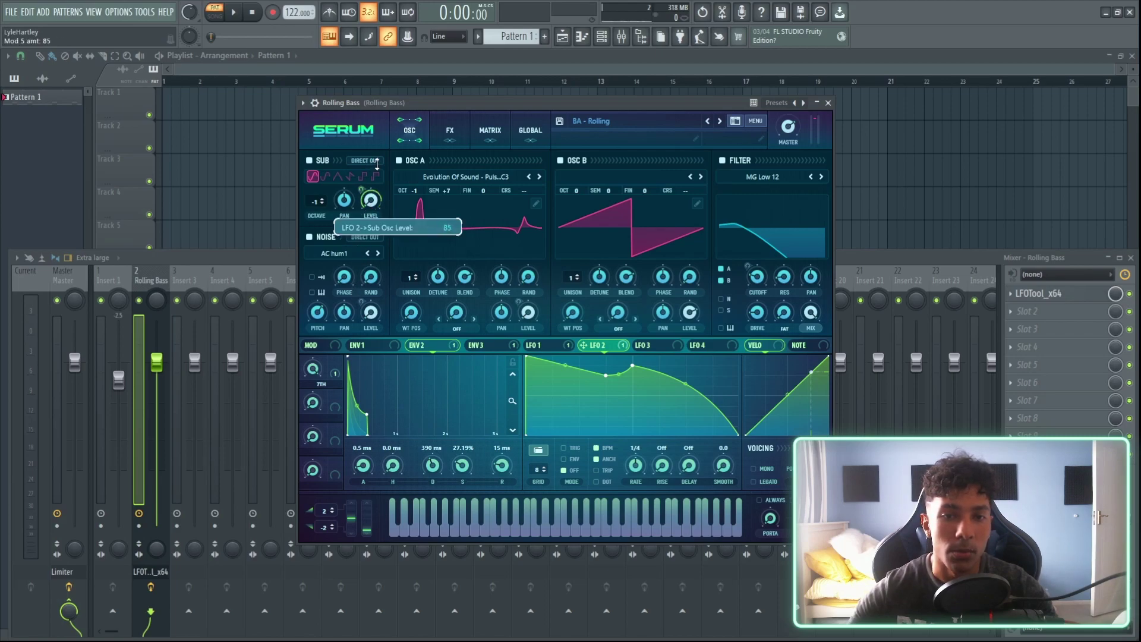
drag(379, 161, 378, 161)
key(space)
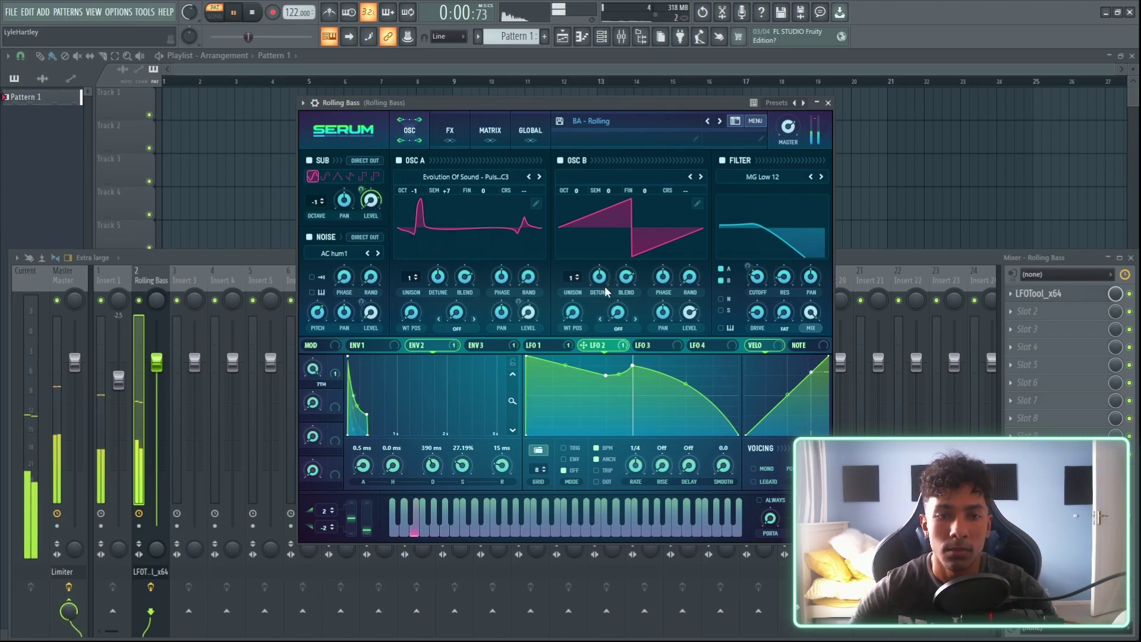
drag(638, 467, 651, 452)
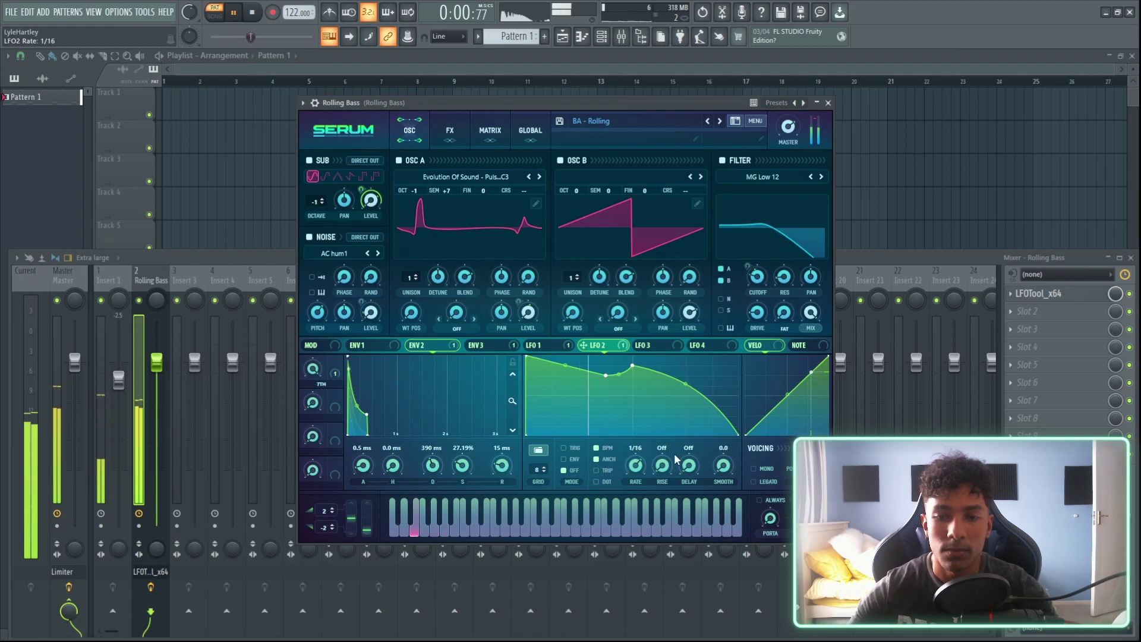
key(space)
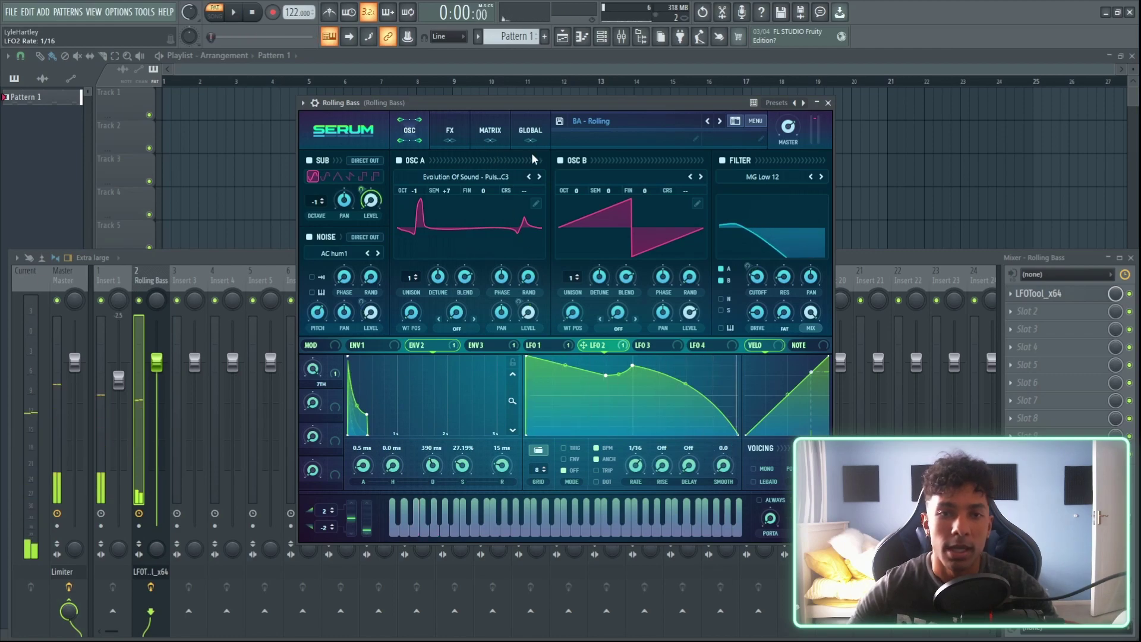
- Set Macro 2 as the aux source for both LFO 1's filter cutoff and LFO 2's sub level modulations, and return to the oscillators
click(490, 137)
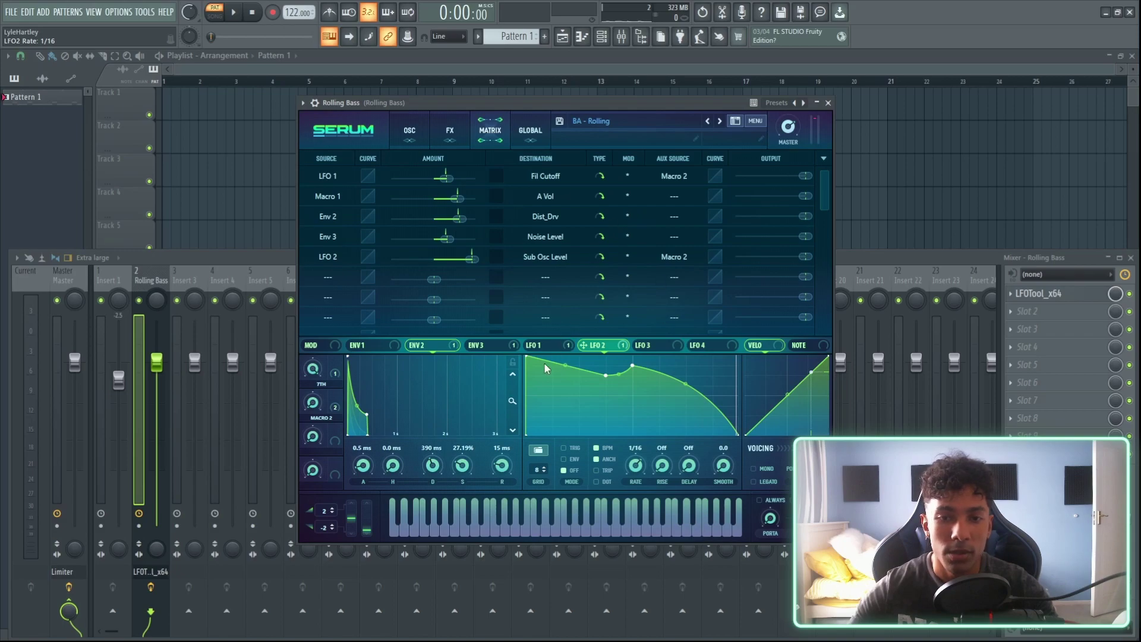
click(563, 350)
click(409, 131)
- Sweep Macro 2 down and up between playbacks to check how it scales the filter cutoff and sub level modulations
key(space)
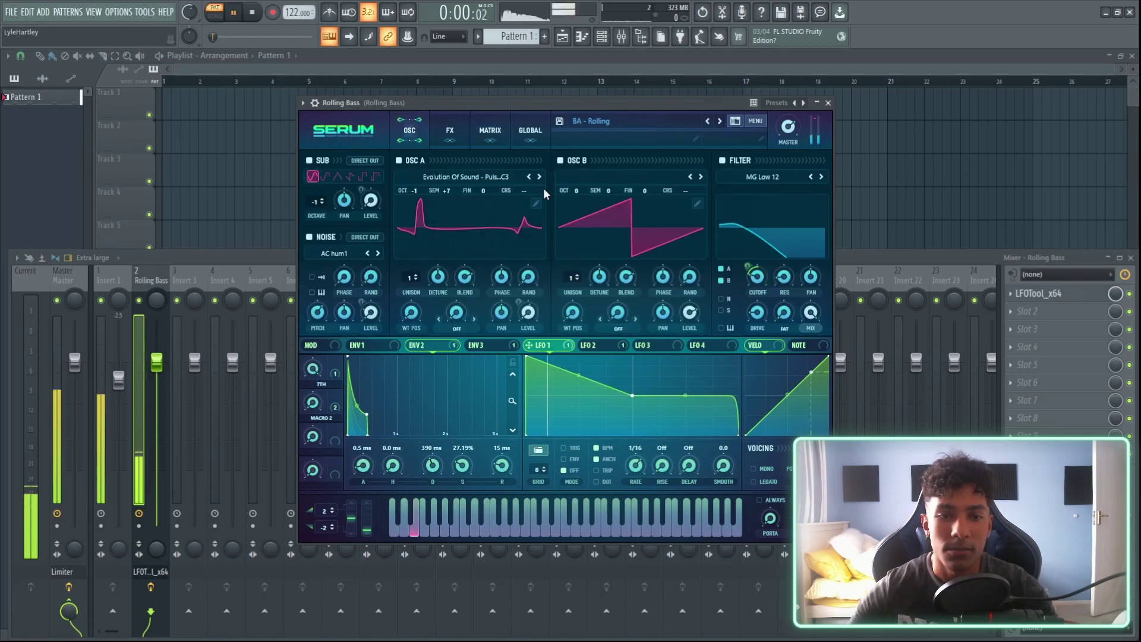
drag(314, 403, 422, 330)
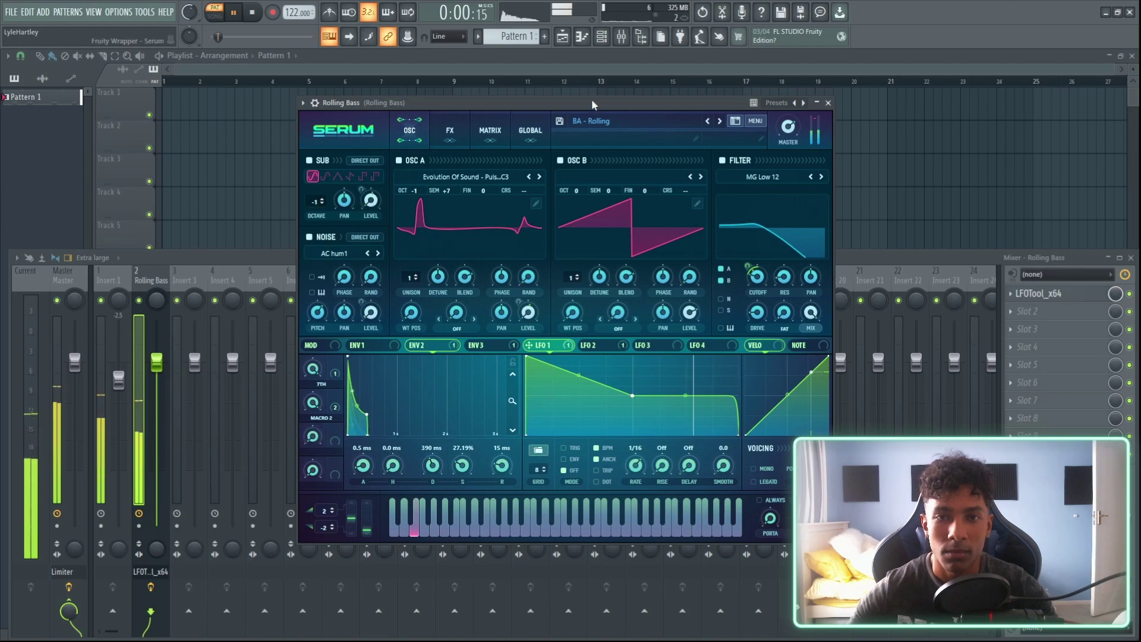
key(space)
drag(313, 403, 312, 413)
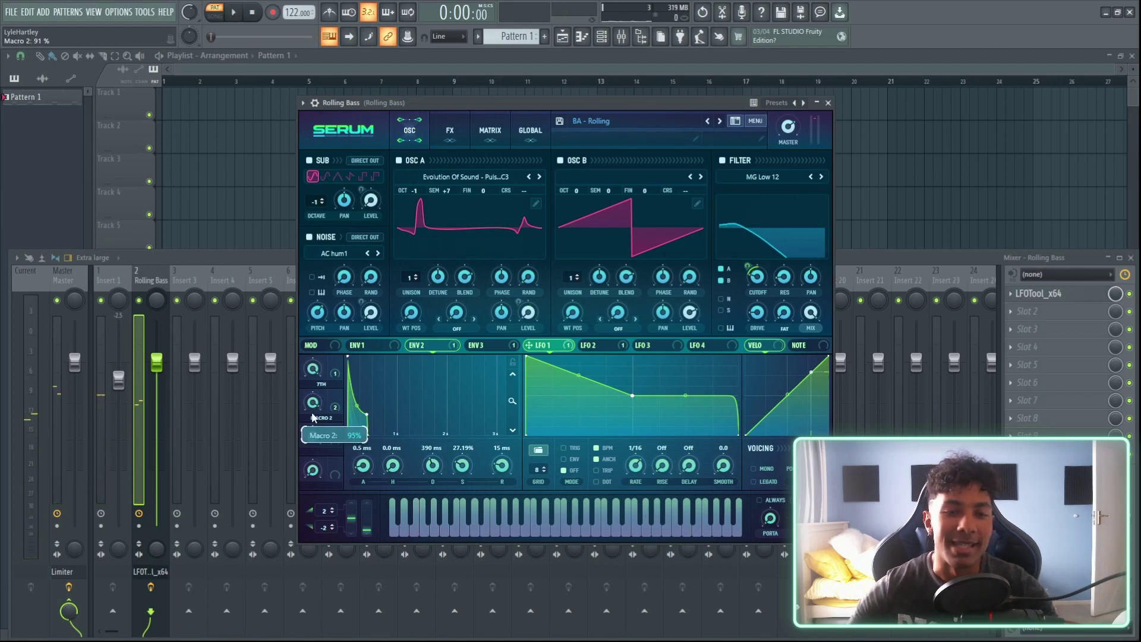
drag(311, 521, 314, 533)
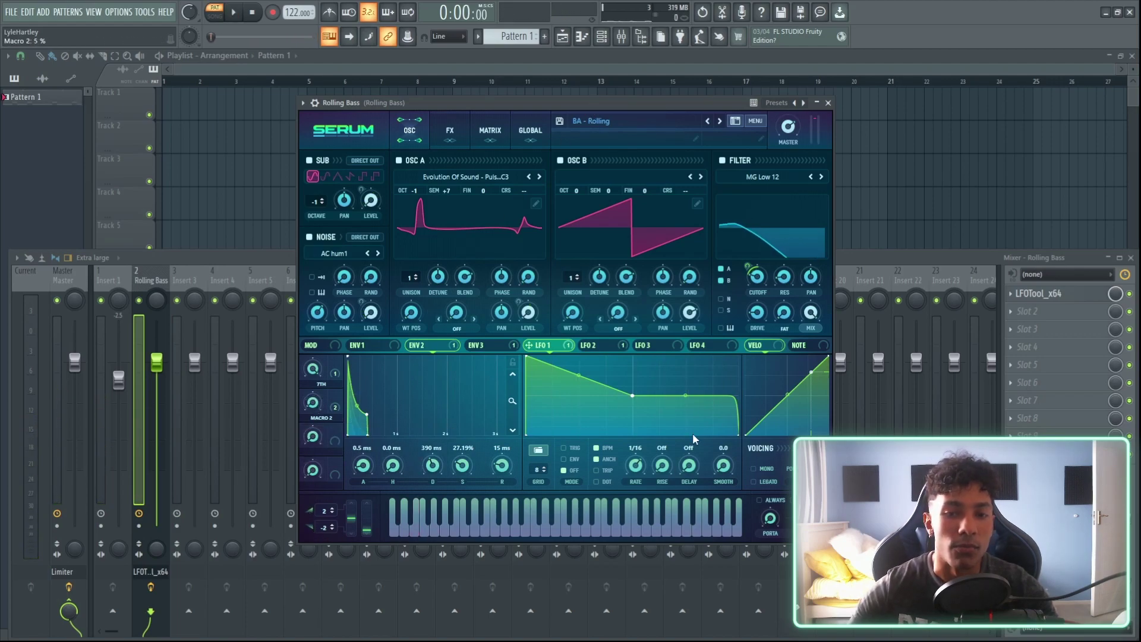
drag(311, 404, 336, 379)
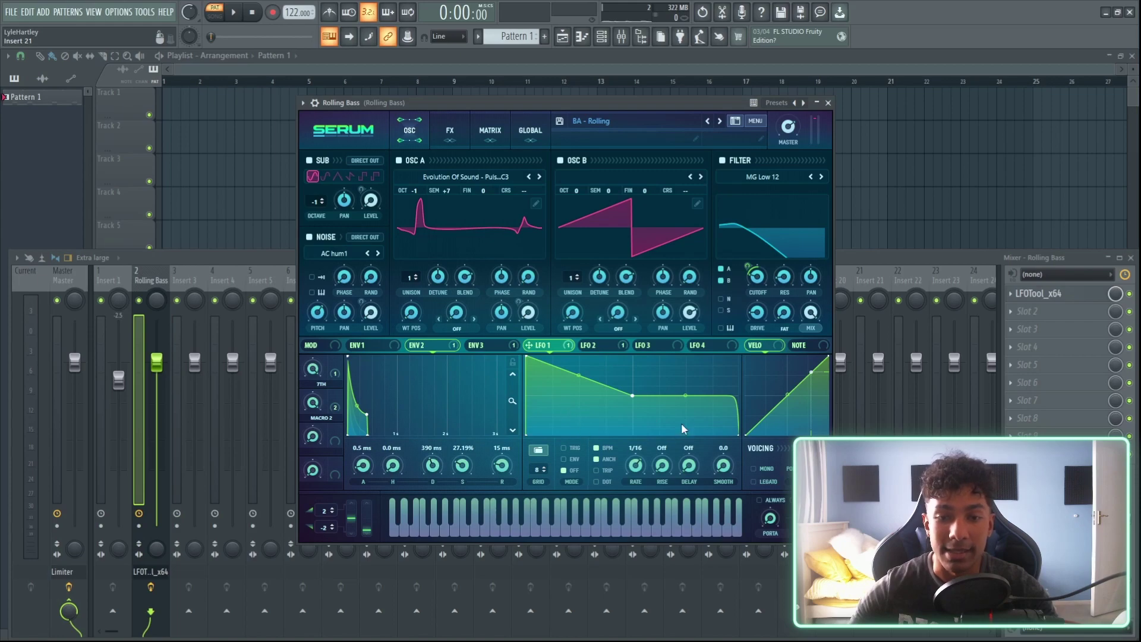
drag(313, 399, 310, 419)
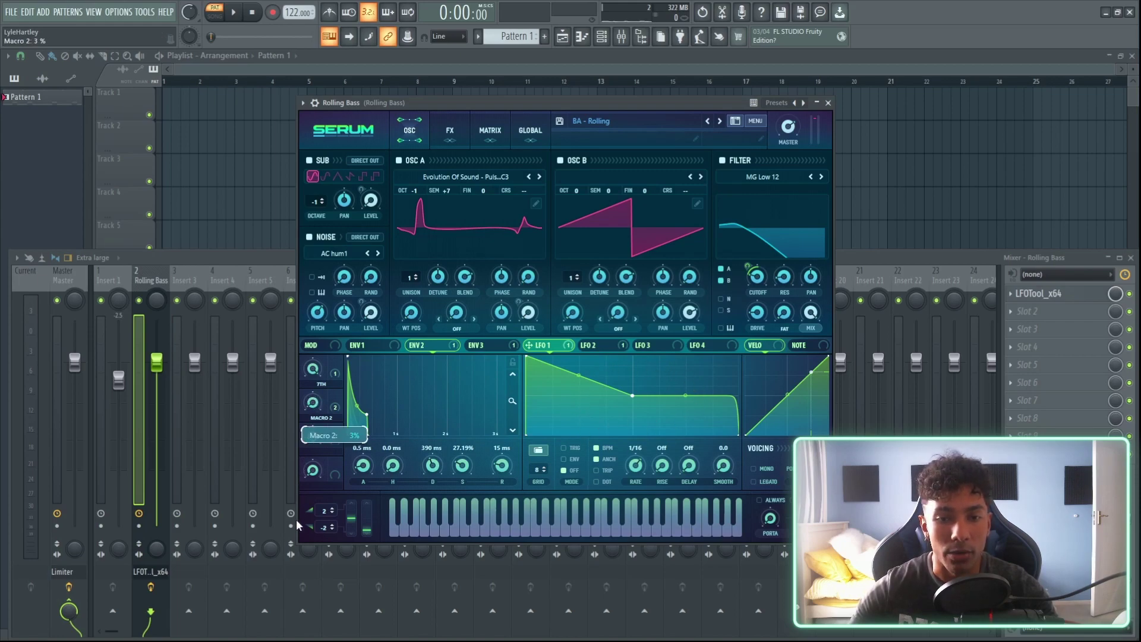
key(space)
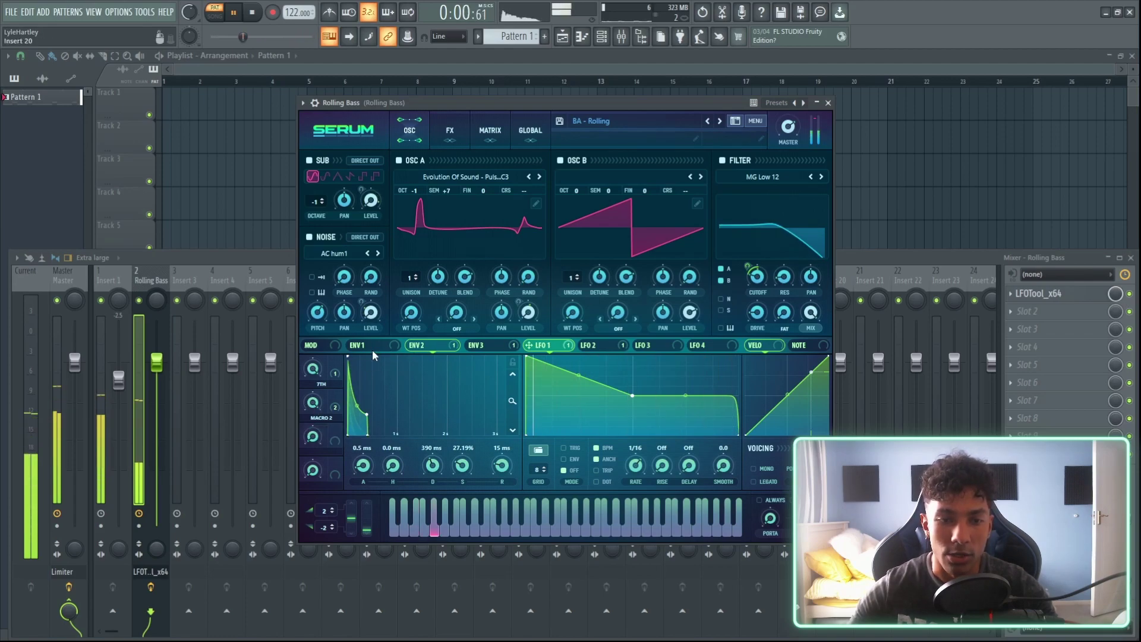
key(space)
- Change the aux source of LFO 2's sub level modulation to Macro 3 and rename that macro SUB
click(492, 131)
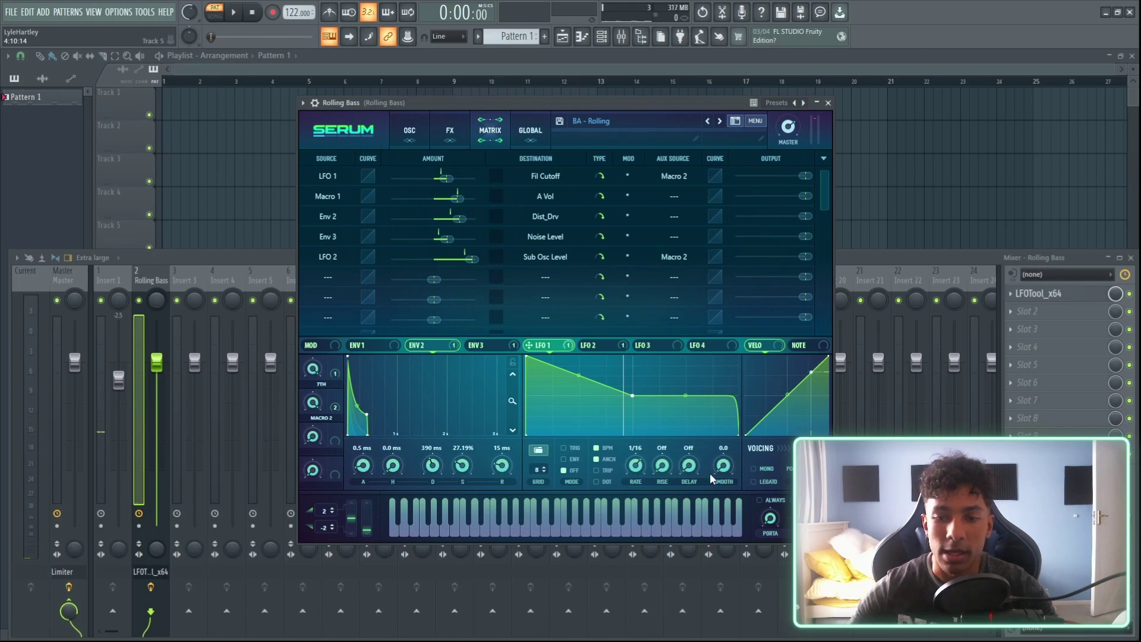
double_click(324, 452)
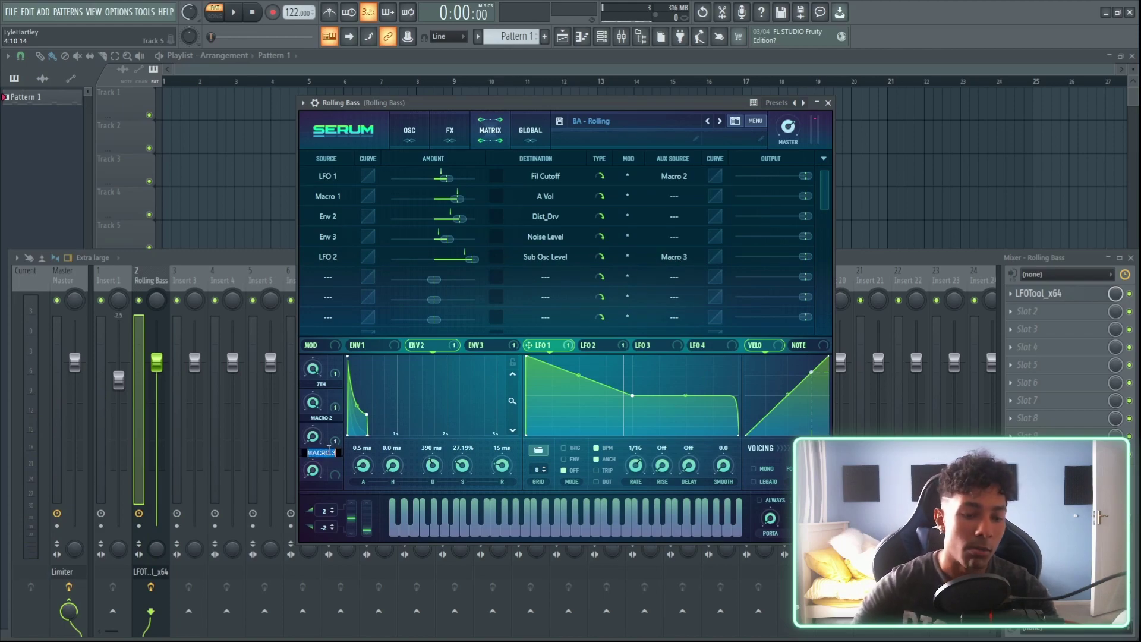
text(SUB)
key(Return)
- Rename Macro 2 as CUTOFF
double_click(324, 419)
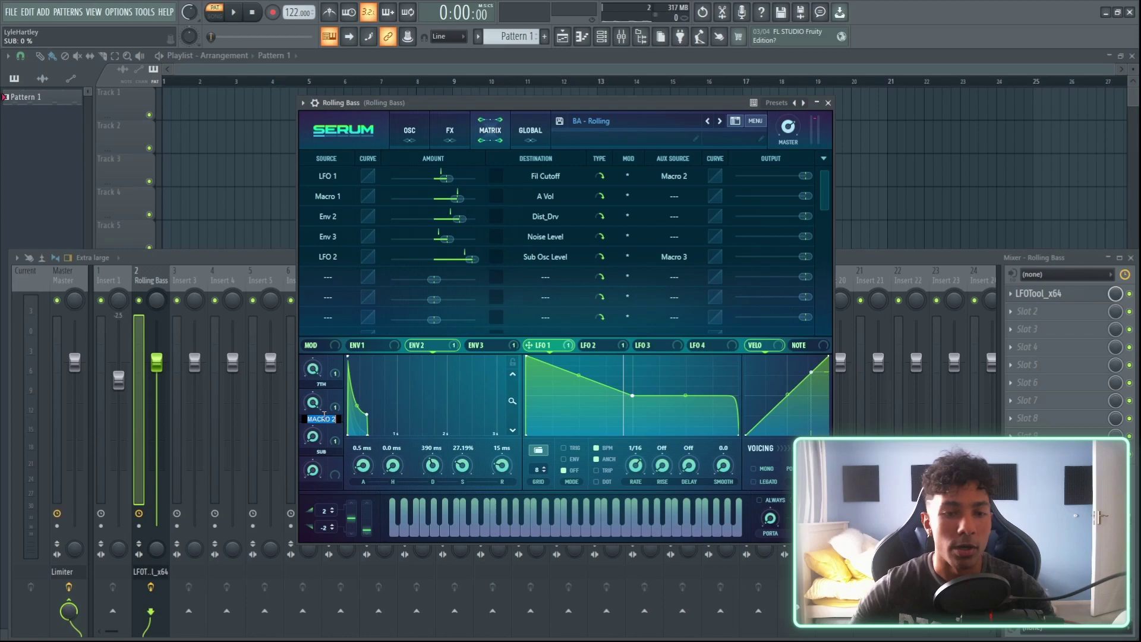
text(CUTOFF)
key(Return)
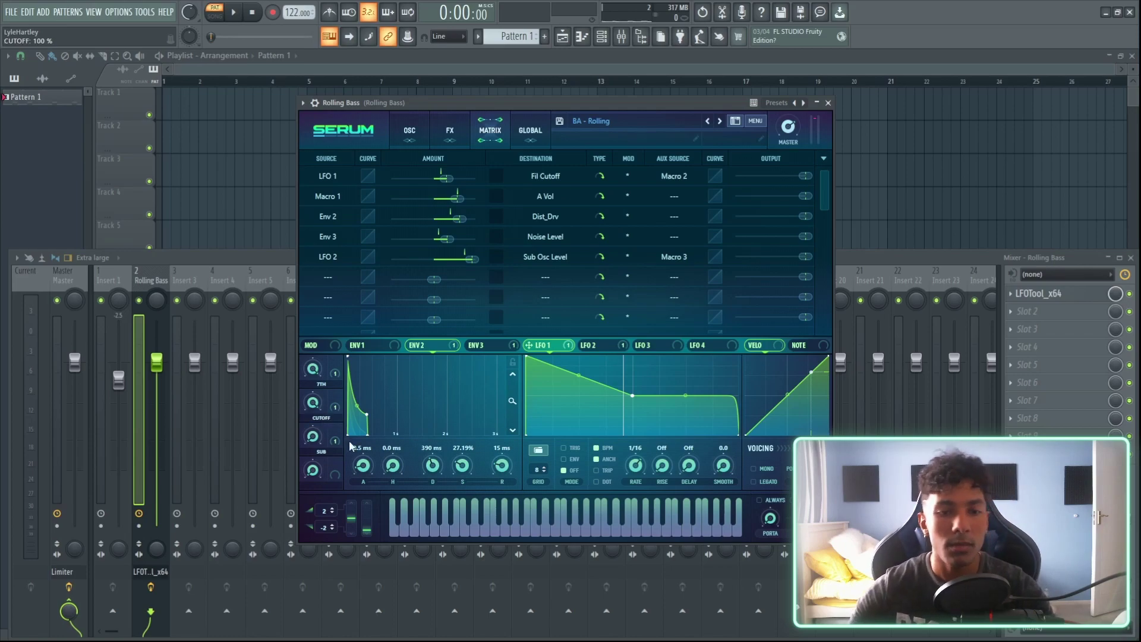
- Show the oscillators with LFO 2 and turn the SUB macro during playback to audition the sub level modulation
click(410, 132)
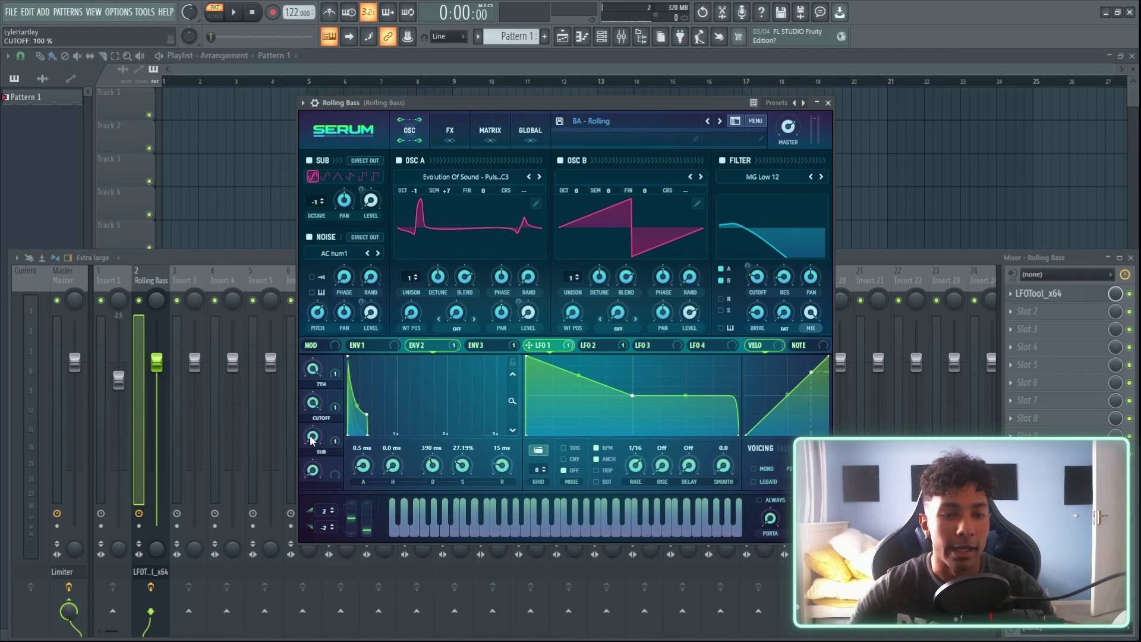
click(612, 345)
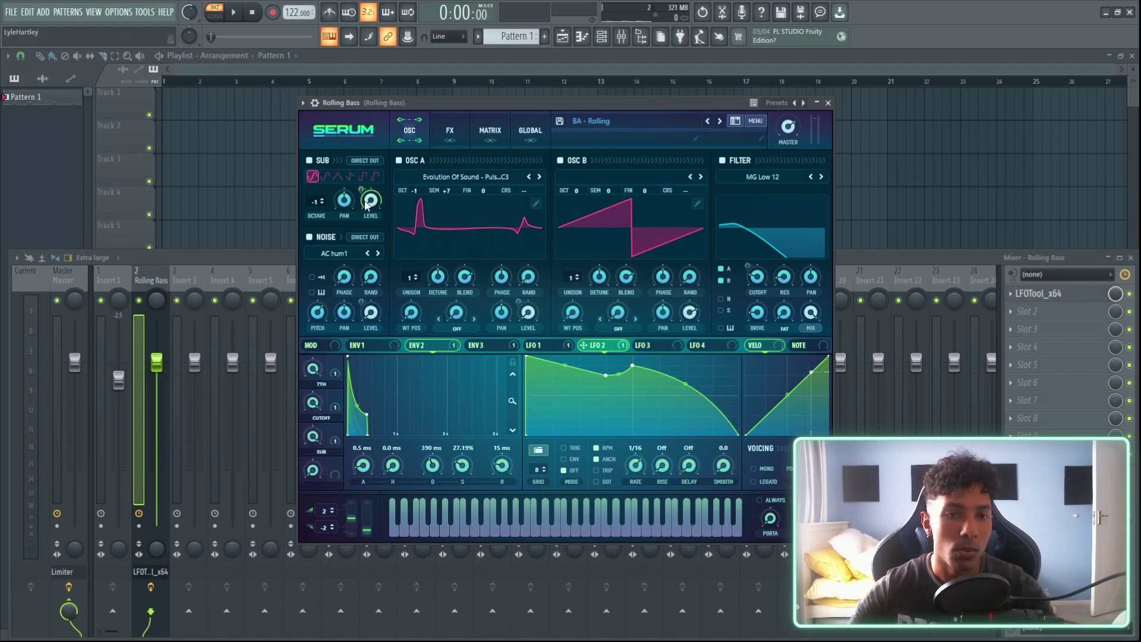
key(space)
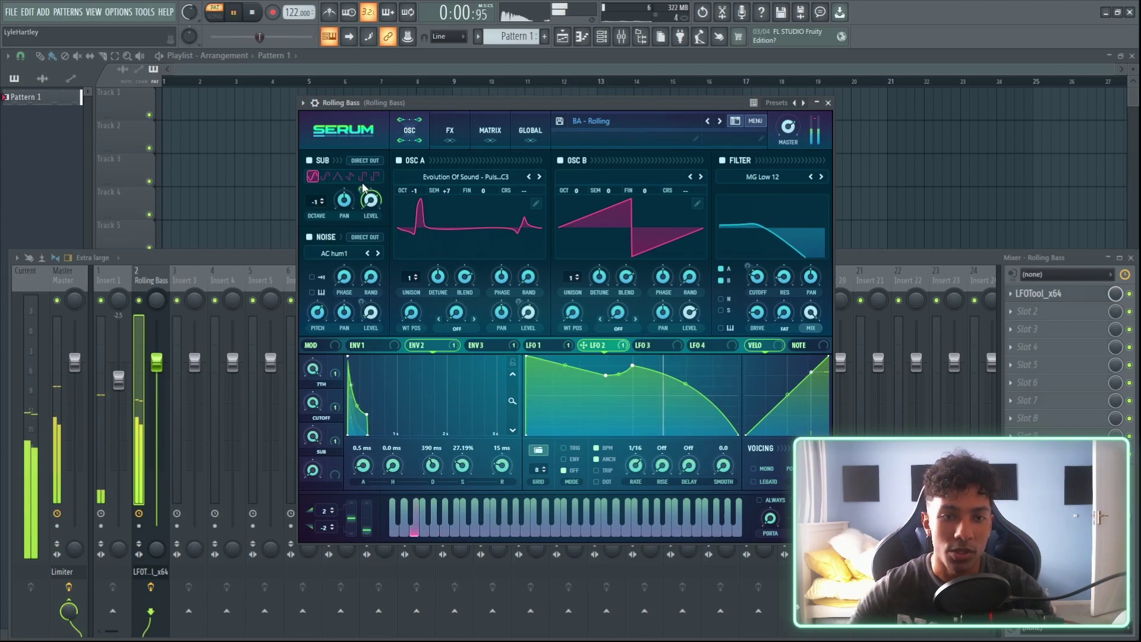
drag(312, 436, 318, 602)
key(space)
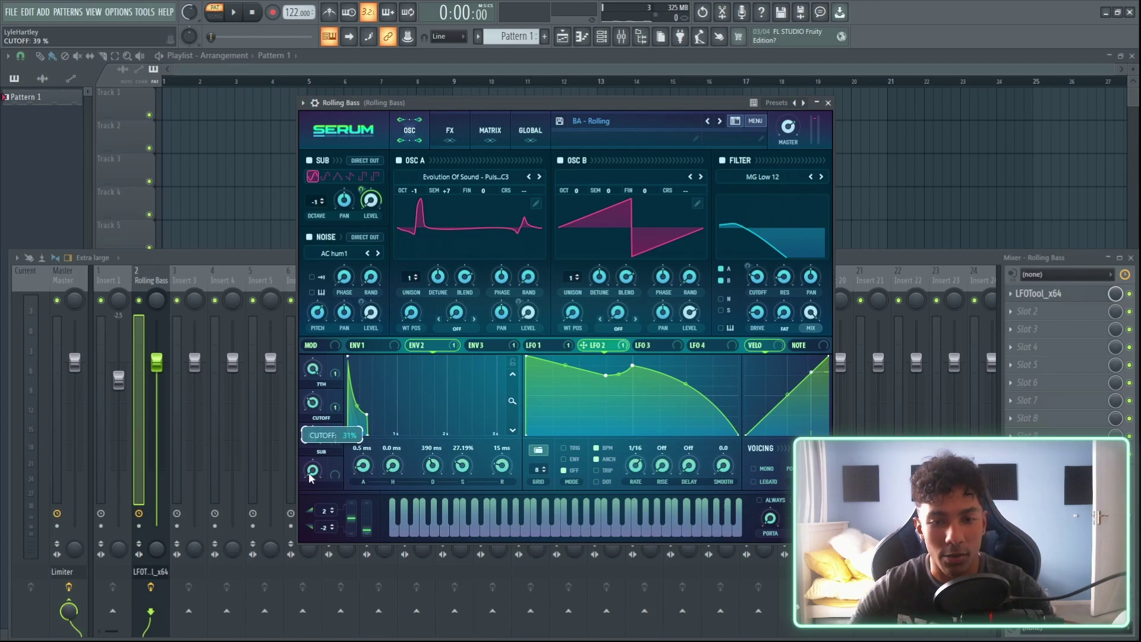
- Show LFO 1's curve and play the pattern briefly to audition the rolling bass
click(534, 345)
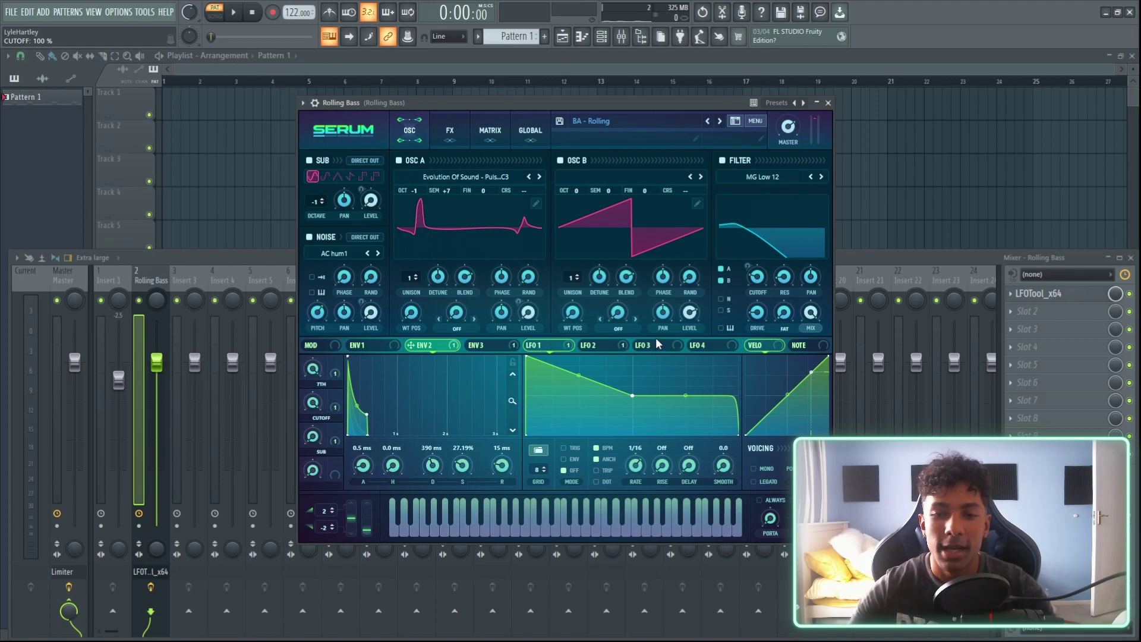
key(space)
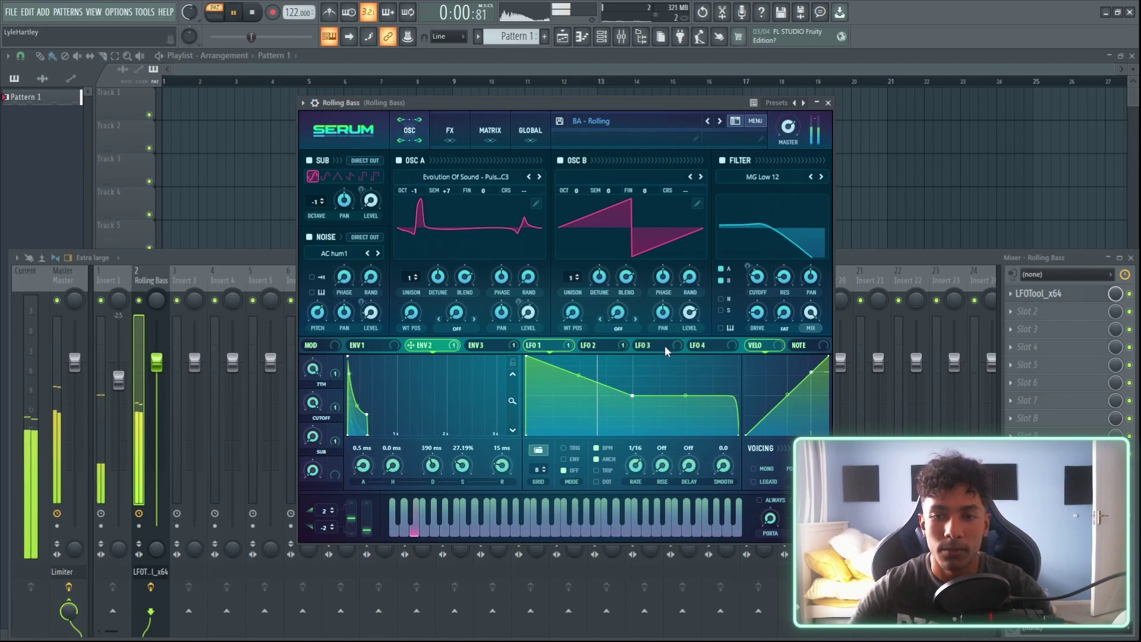
key(space)
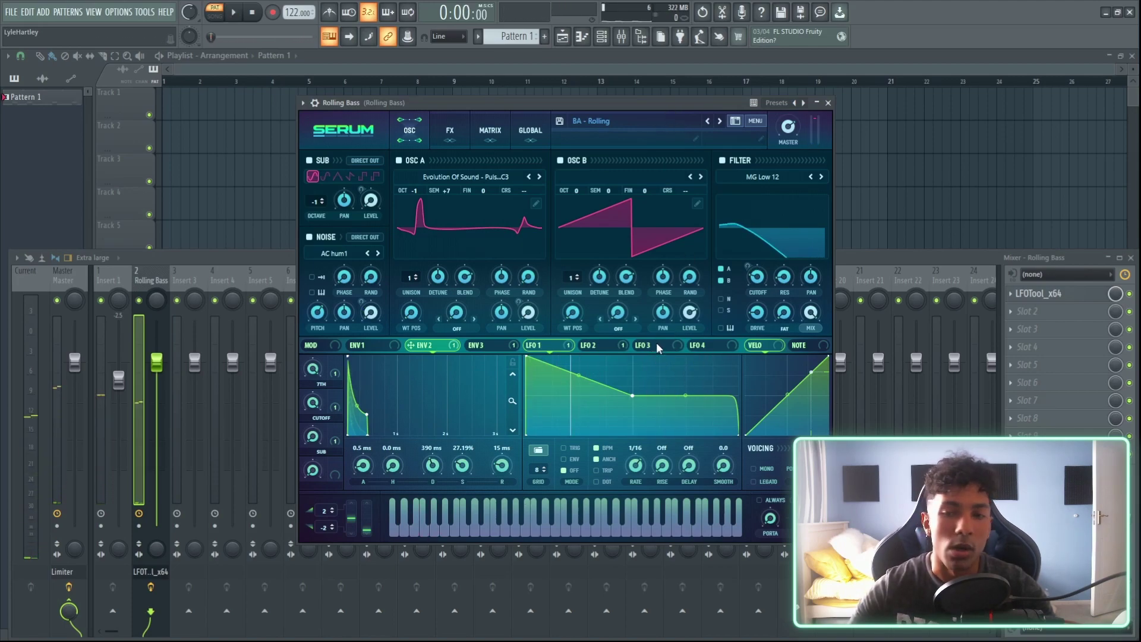
- Assign LFO 3 to the filter cutoff, set its rate to one bar and audition the slow sweep
click(650, 345)
drag(633, 358, 527, 357)
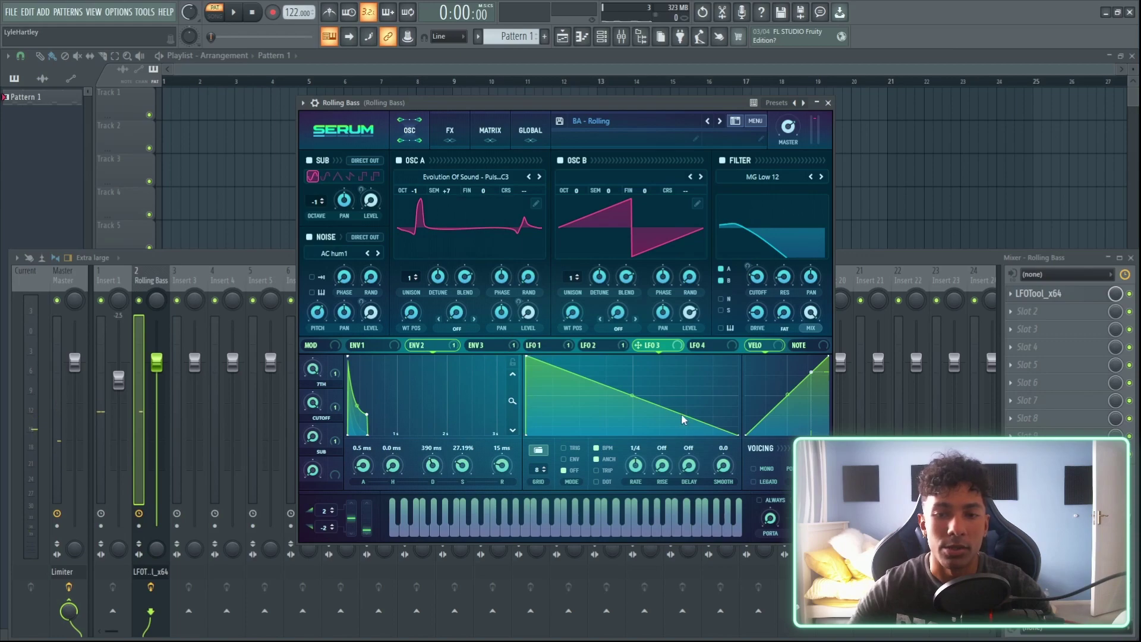
drag(758, 284, 757, 279)
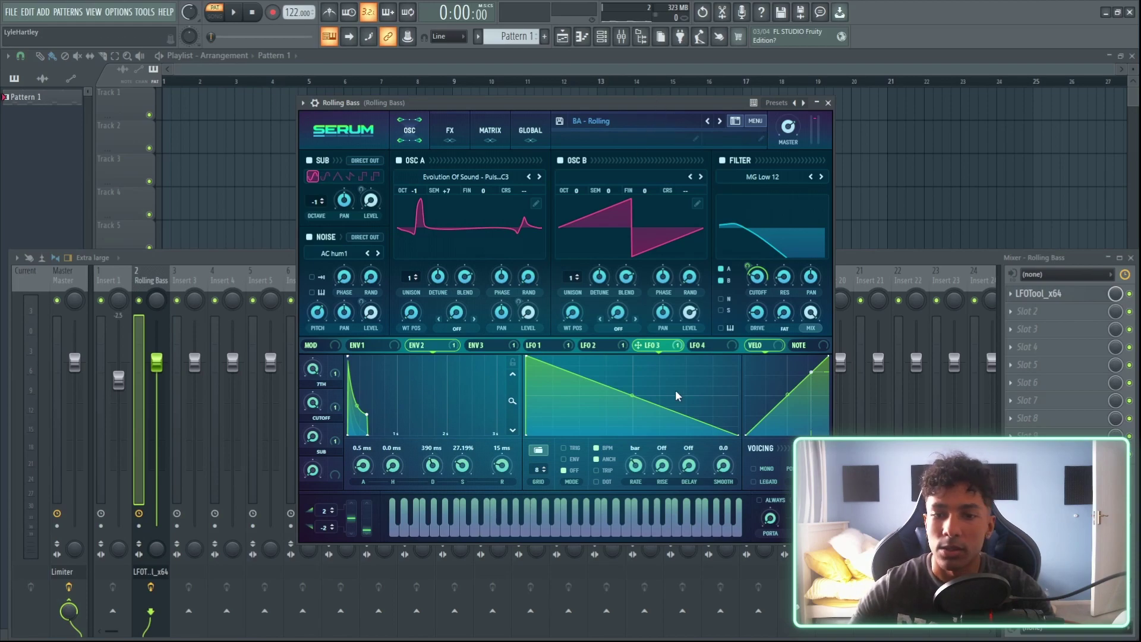
key(space)
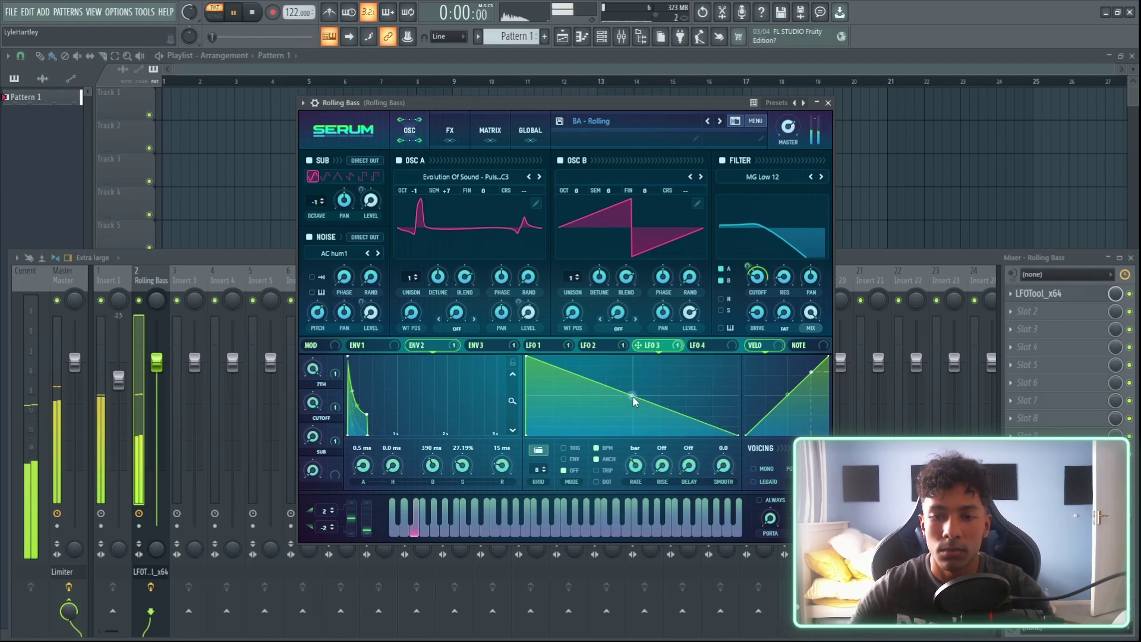
key(space)
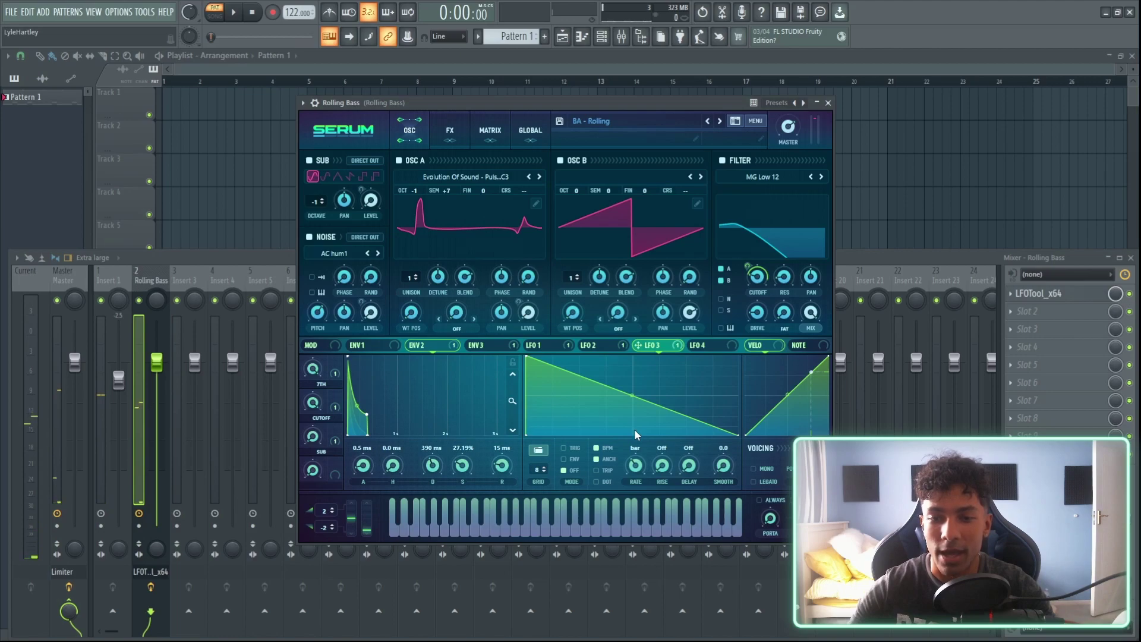
- Reshape LFO 3 into a V with its midpoint at zero and end at maximum, bow both segments upward and audition it
double_click(634, 429)
drag(634, 429, 632, 440)
double_click(735, 373)
drag(735, 372, 746, 346)
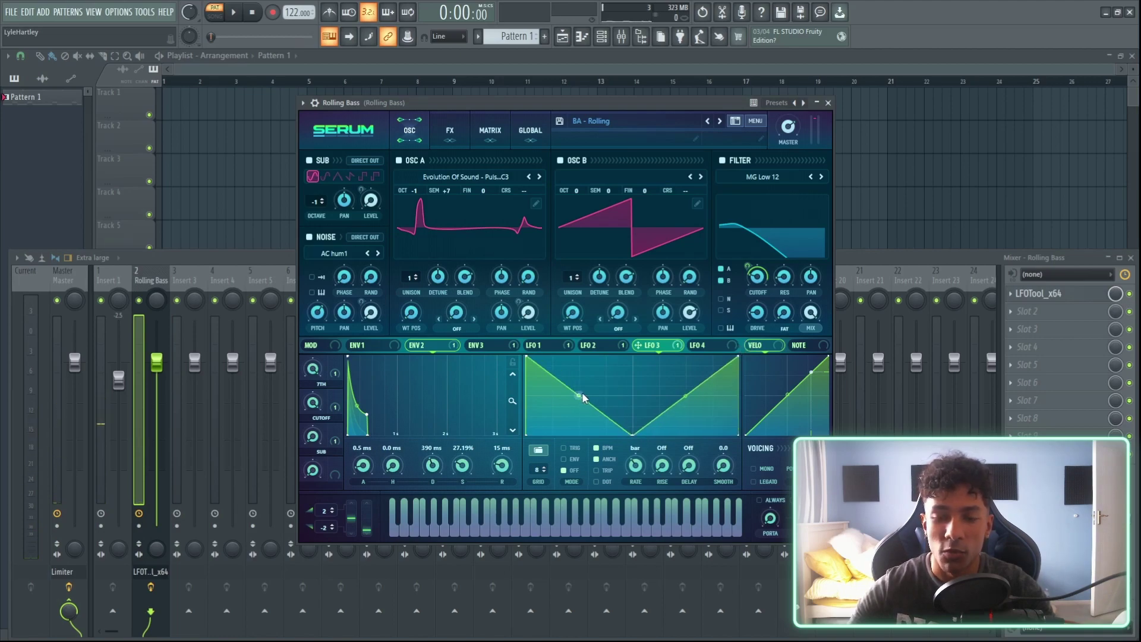
key(space)
drag(579, 396, 580, 384)
drag(686, 397, 683, 389)
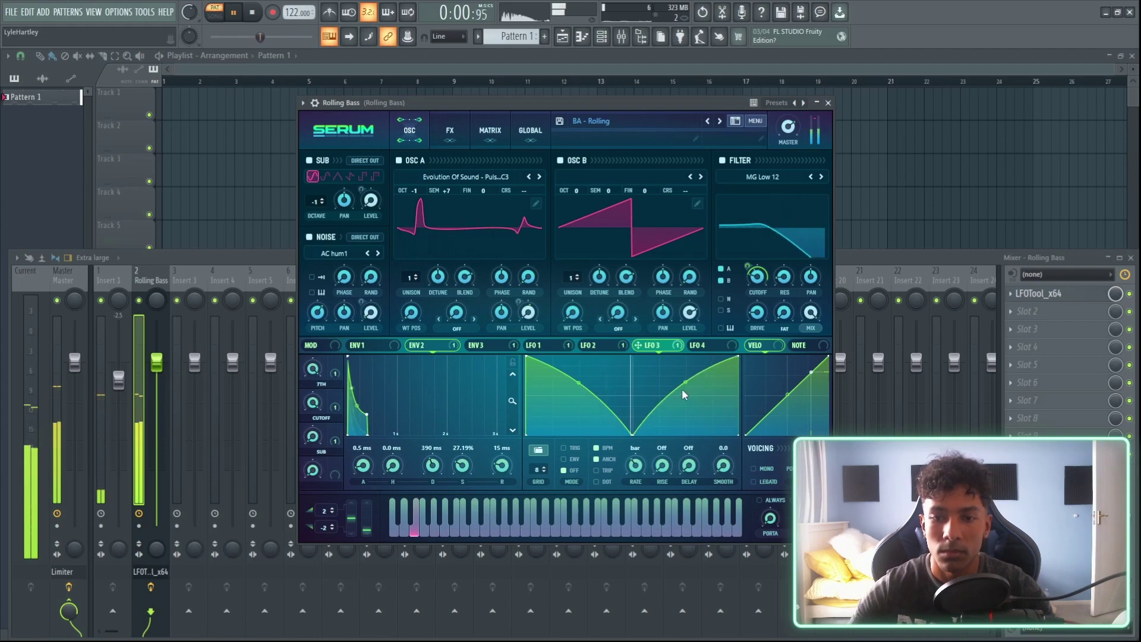
key(space)
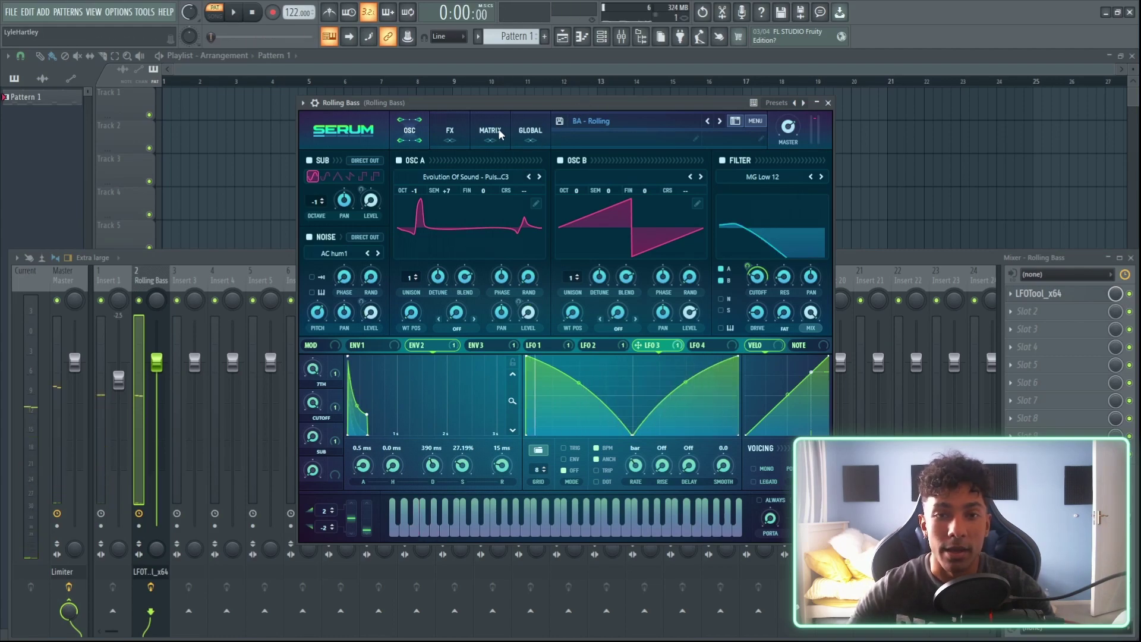
- Make Macro 4 the aux source of LFO 3's filter cutoff modulation and set the macro to about 18% during playback
click(497, 129)
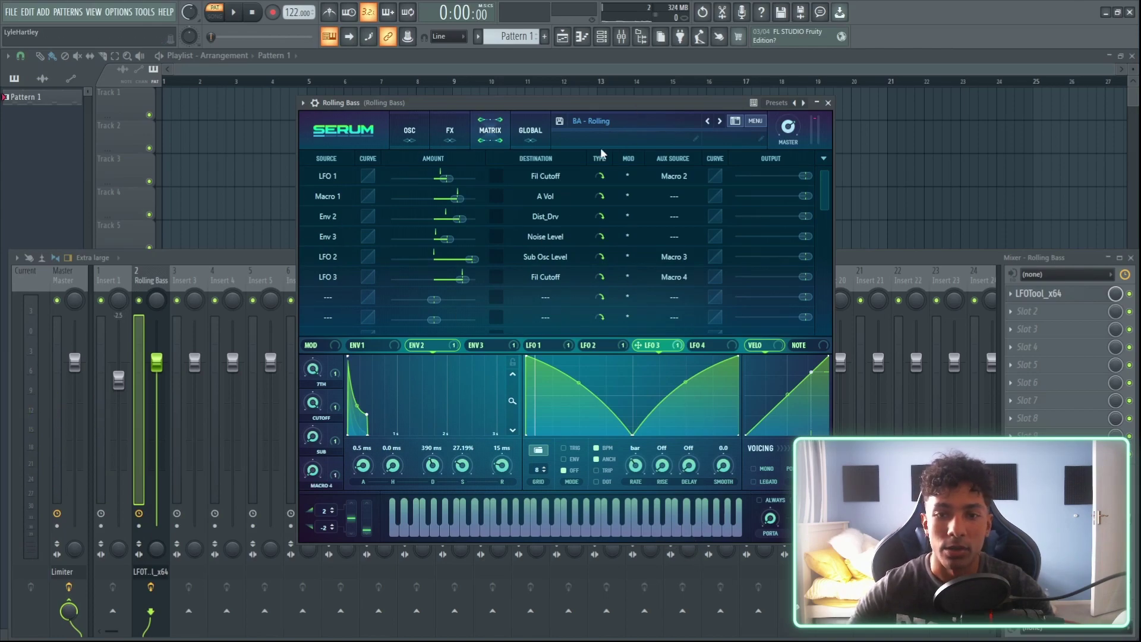
mouse_move(315, 467)
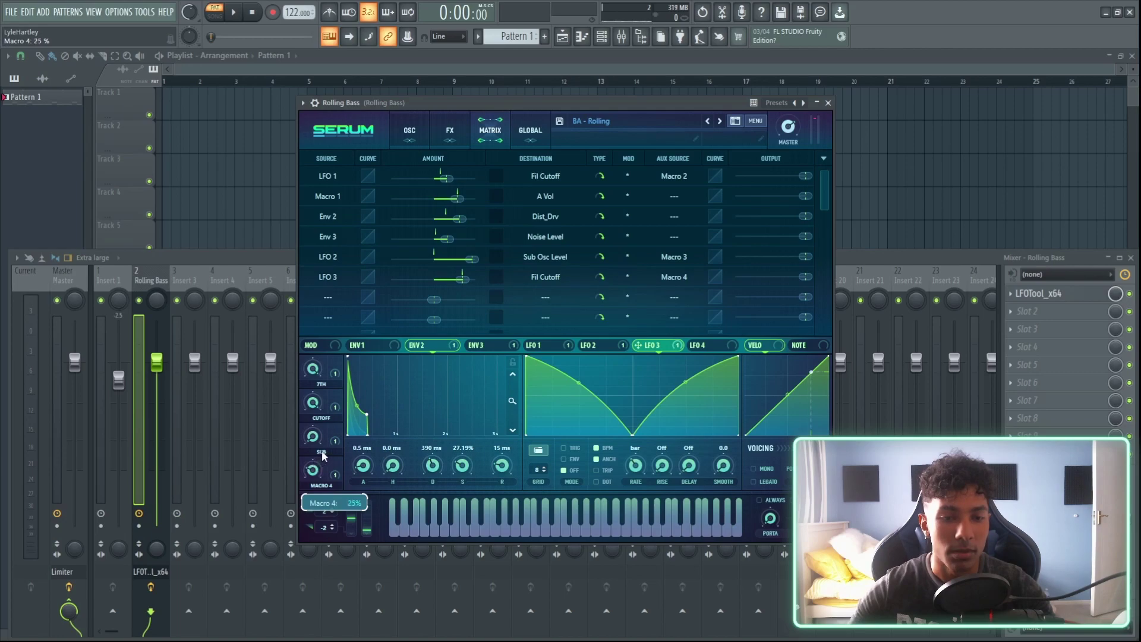
click(419, 127)
key(space)
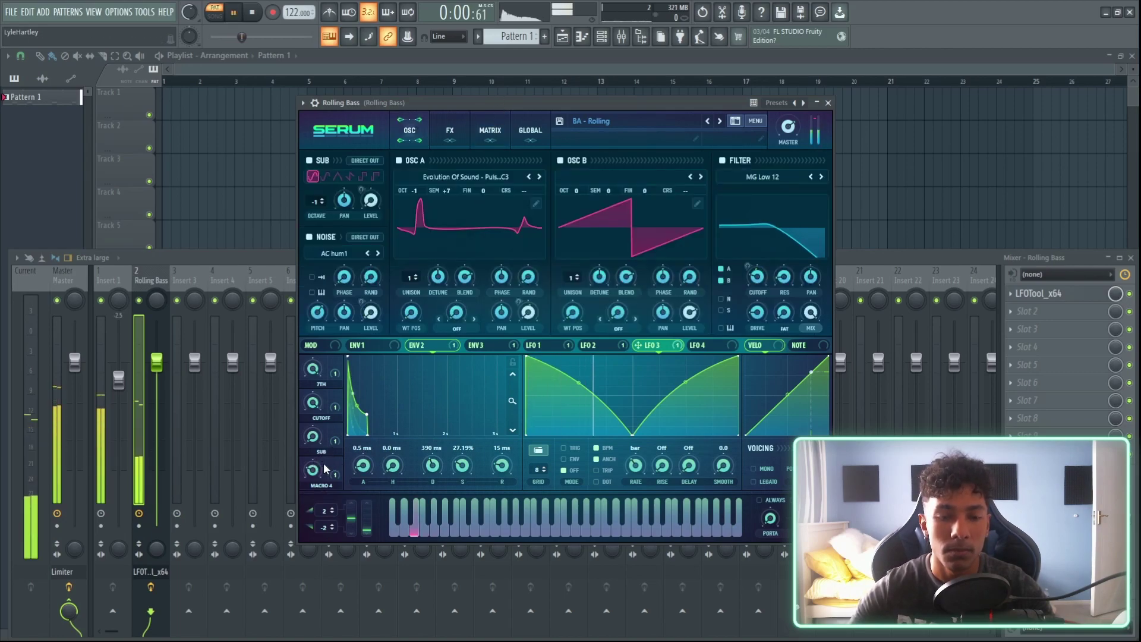
drag(316, 470, 309, 483)
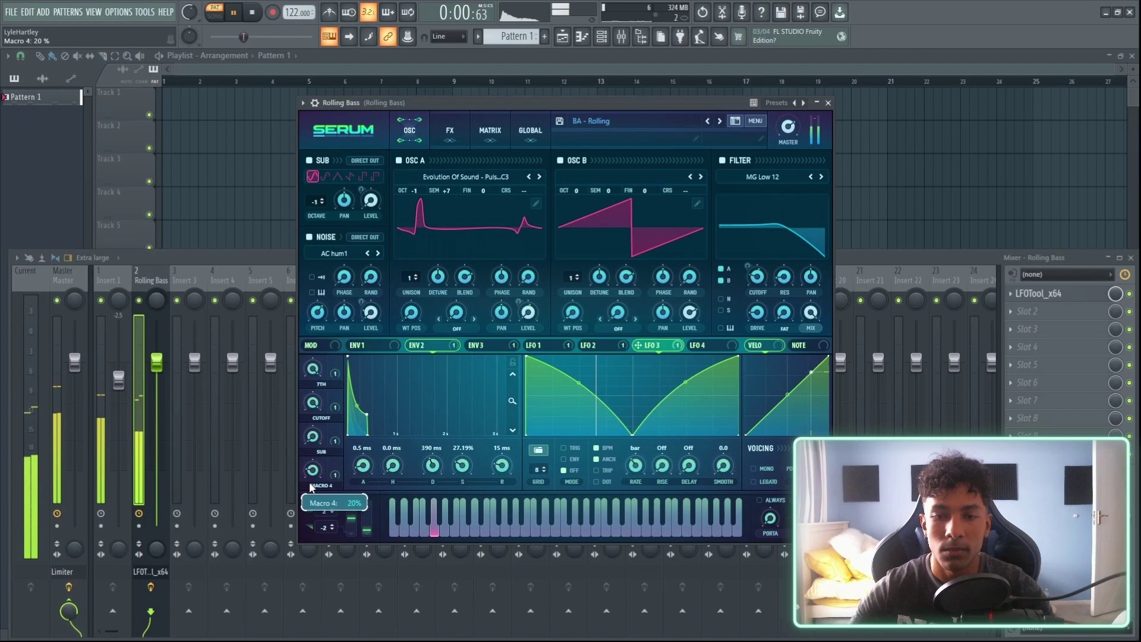
drag(310, 488, 312, 490)
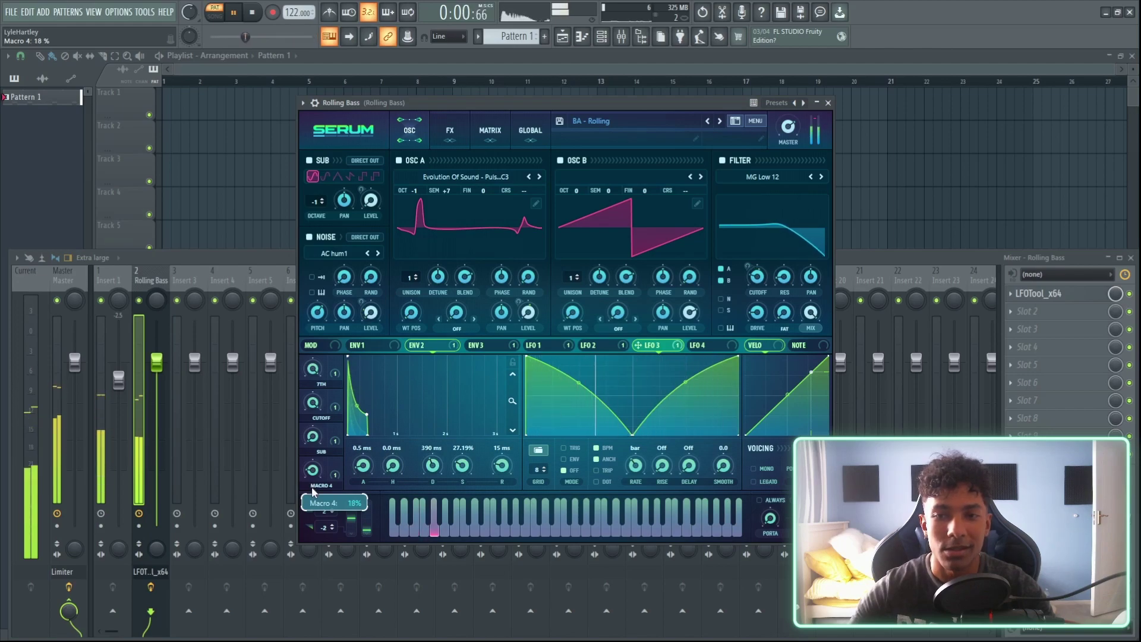
- Rename Macro 4 as MOVEMENT and turn it during playback to audition the added cutoff motion
double_click(315, 486)
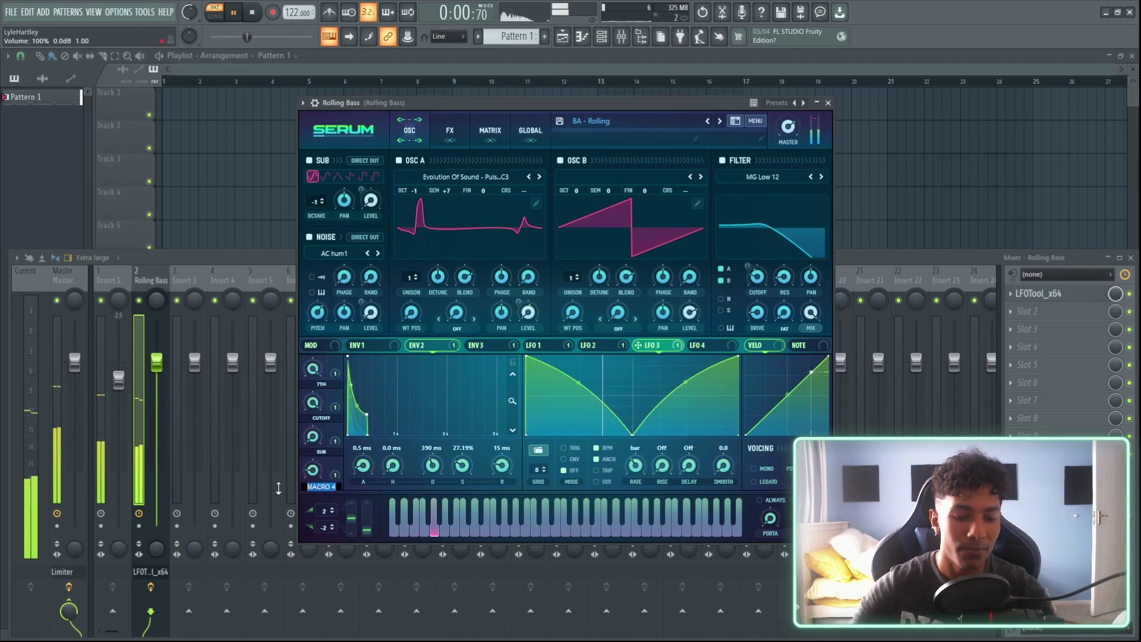
text(Movement)
key(Return)
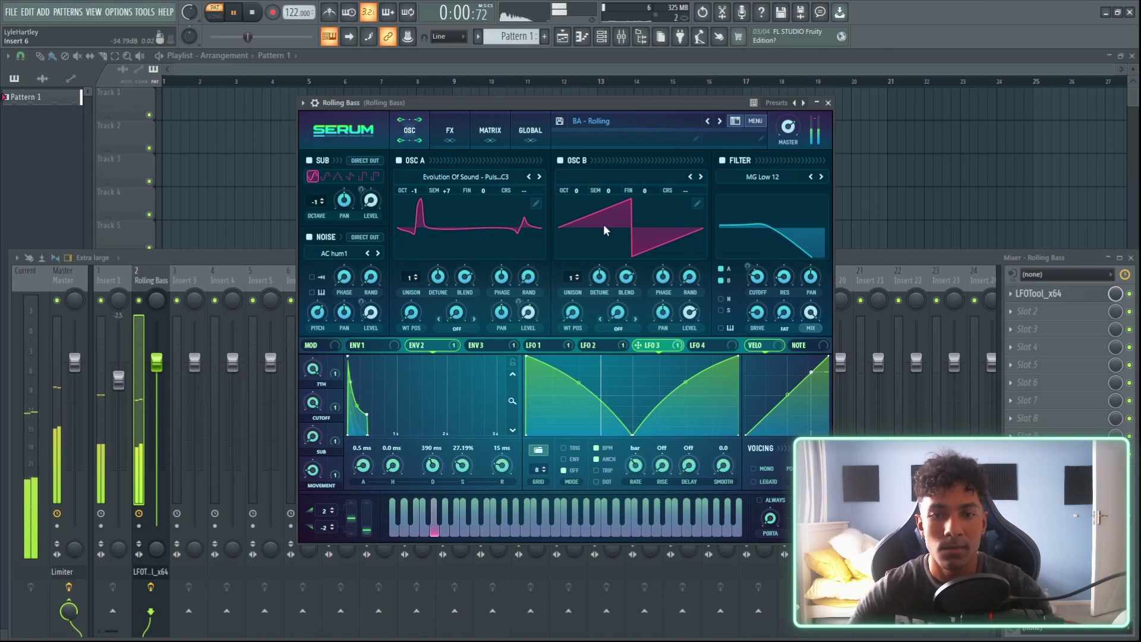
drag(312, 469, 320, 487)
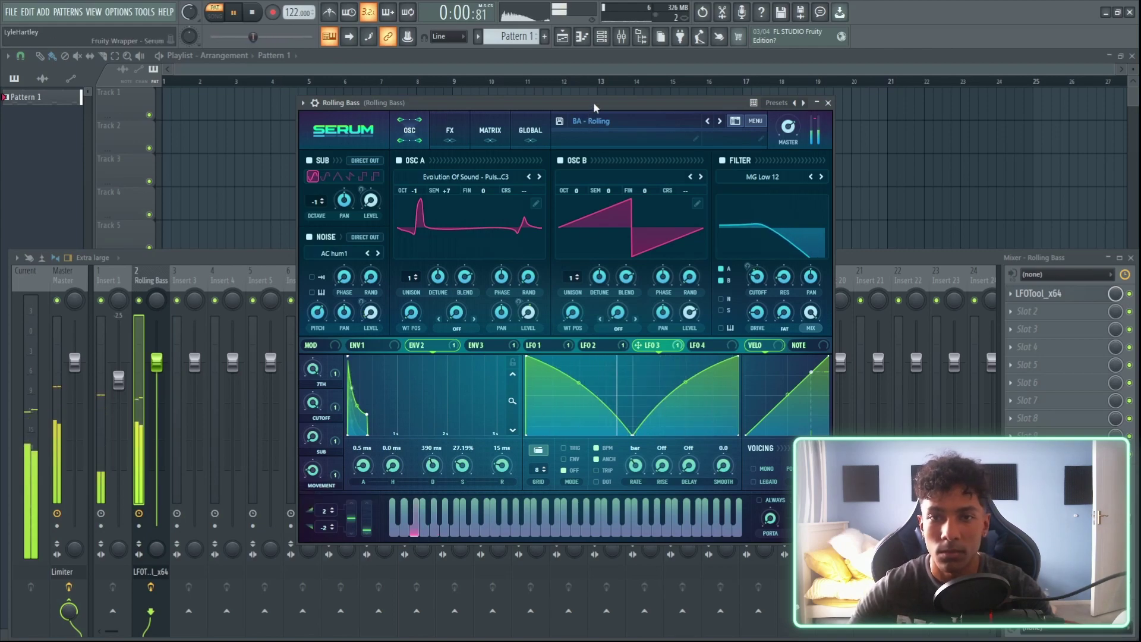
key(space)
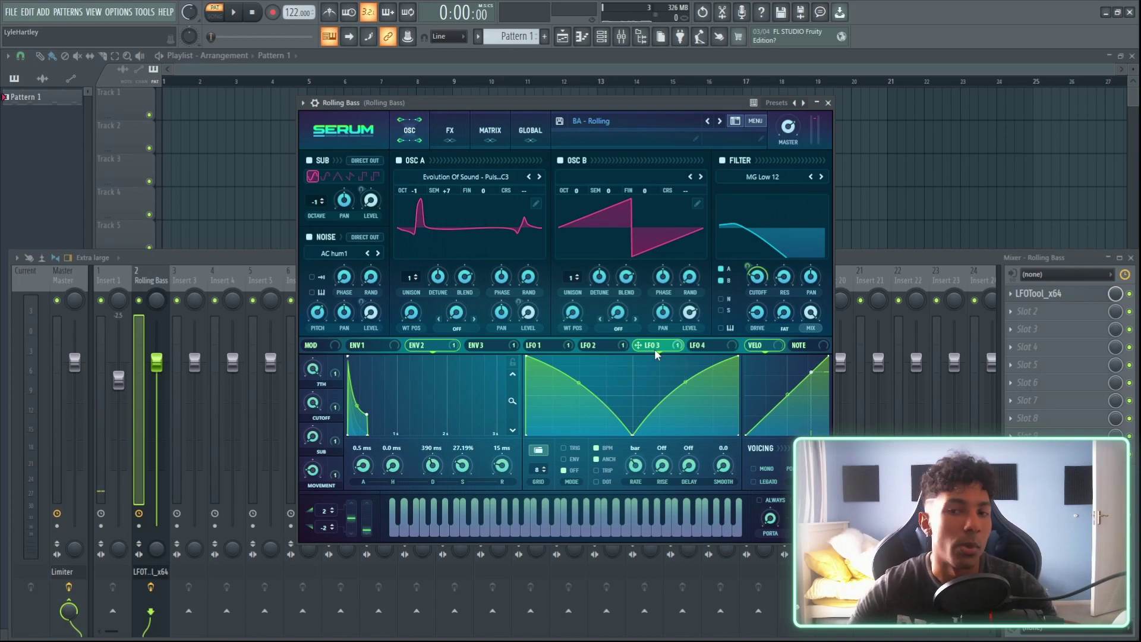
- Assign LFO 3 to the filter resonance with a modulation amount of 4, and look over the effects chain
drag(654, 348, 758, 305)
drag(778, 266, 767, 294)
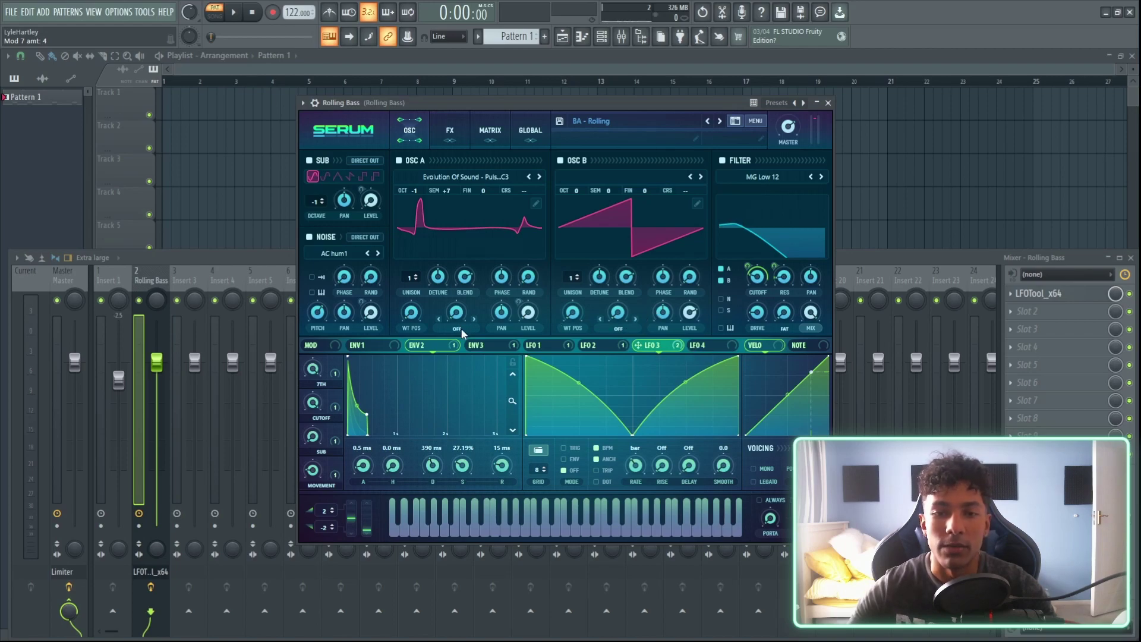
click(450, 130)
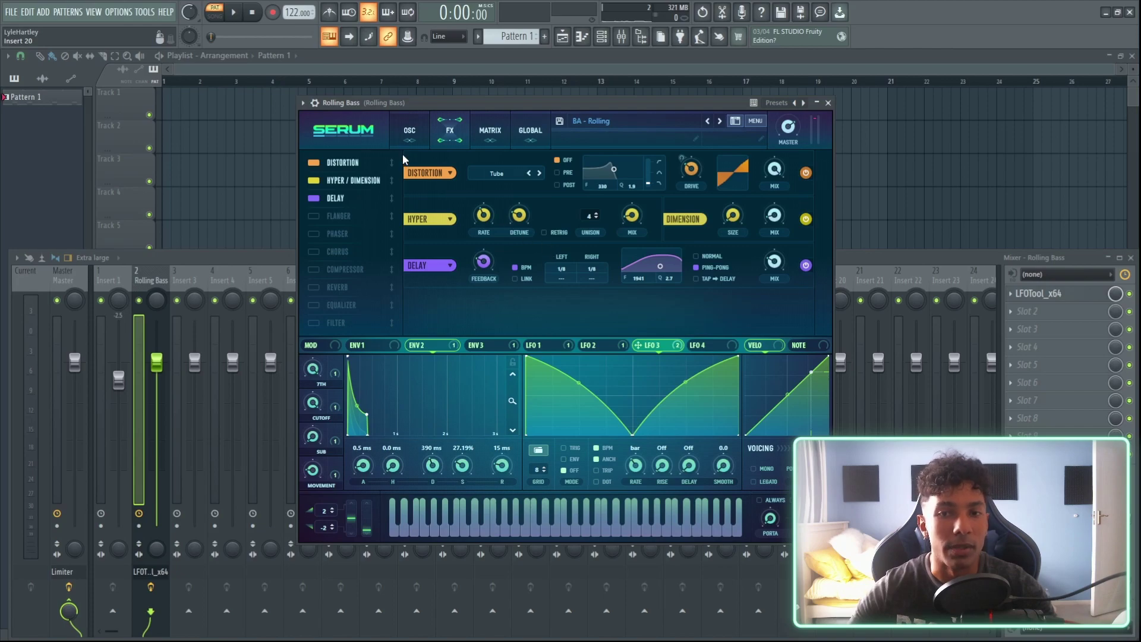
click(409, 131)
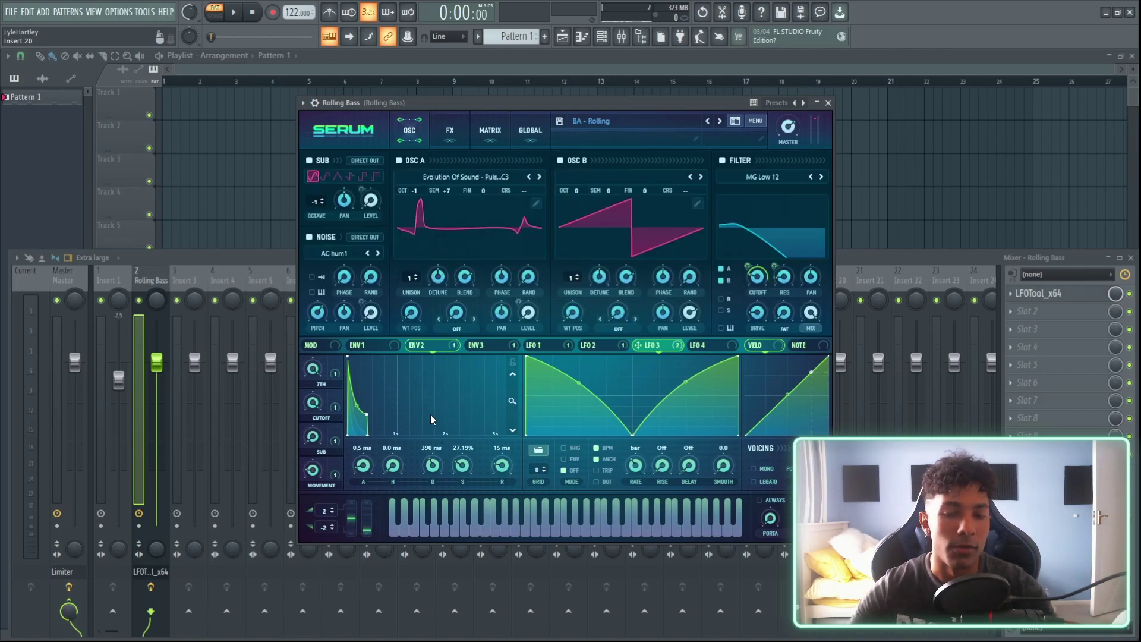
- Turn the CUTOFF macro down during playback to audition its effect on the finished rolling bass
key(space)
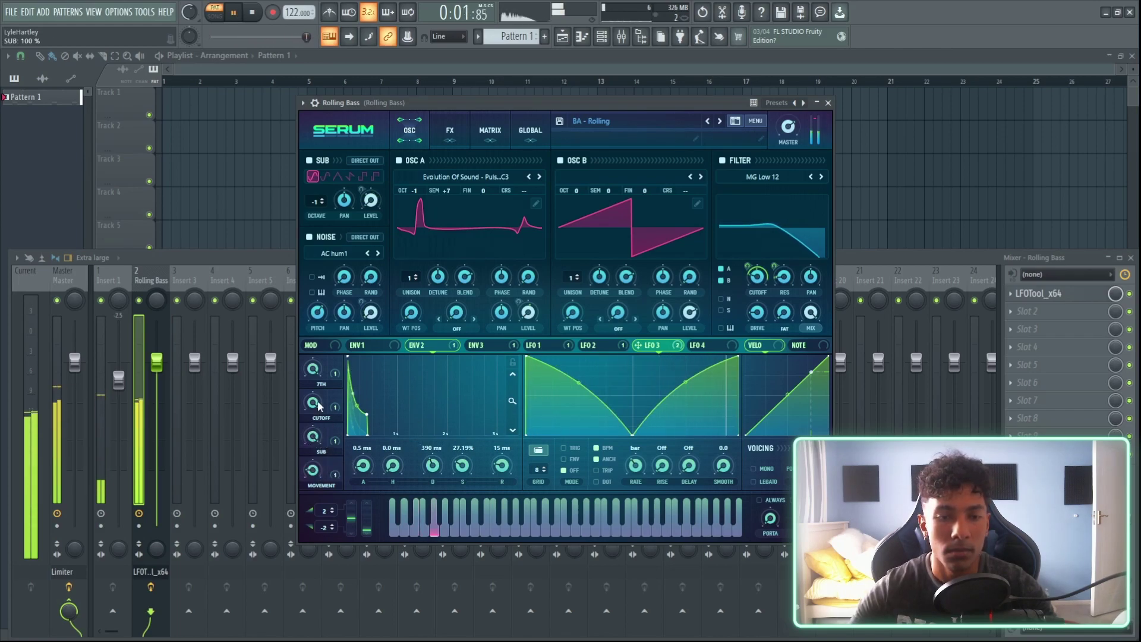
drag(318, 402, 305, 453)
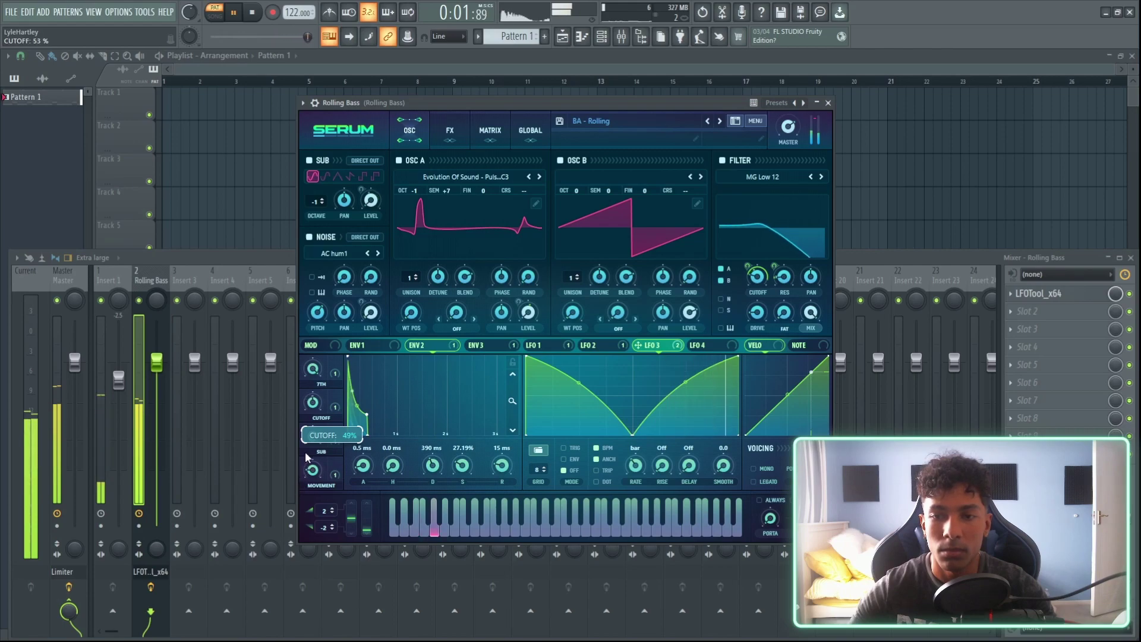
key(space)
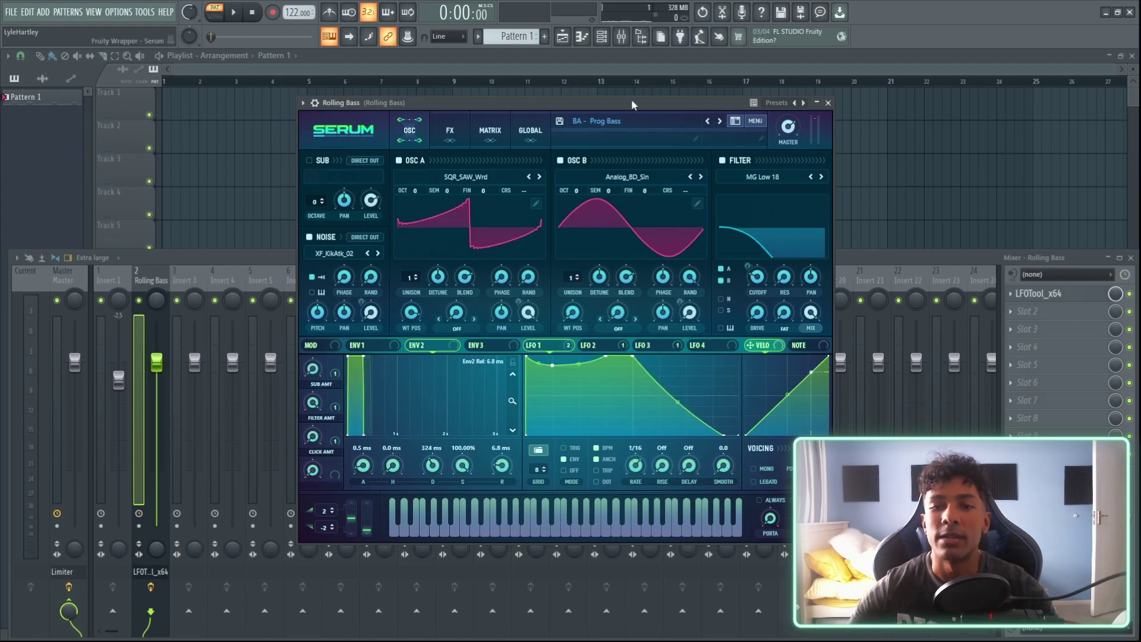
- Examine envelopes 1 to 3 of the Prog Bass preset, and check what LFO 1 and LFO 2 modulate
drag(631, 99, 638, 99)
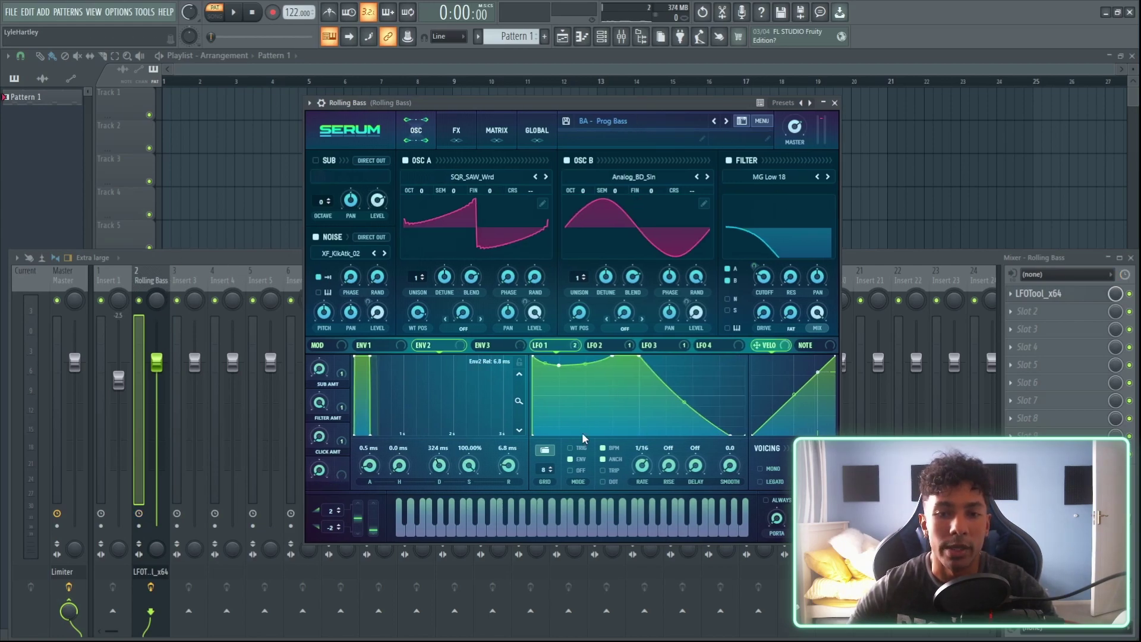
click(371, 345)
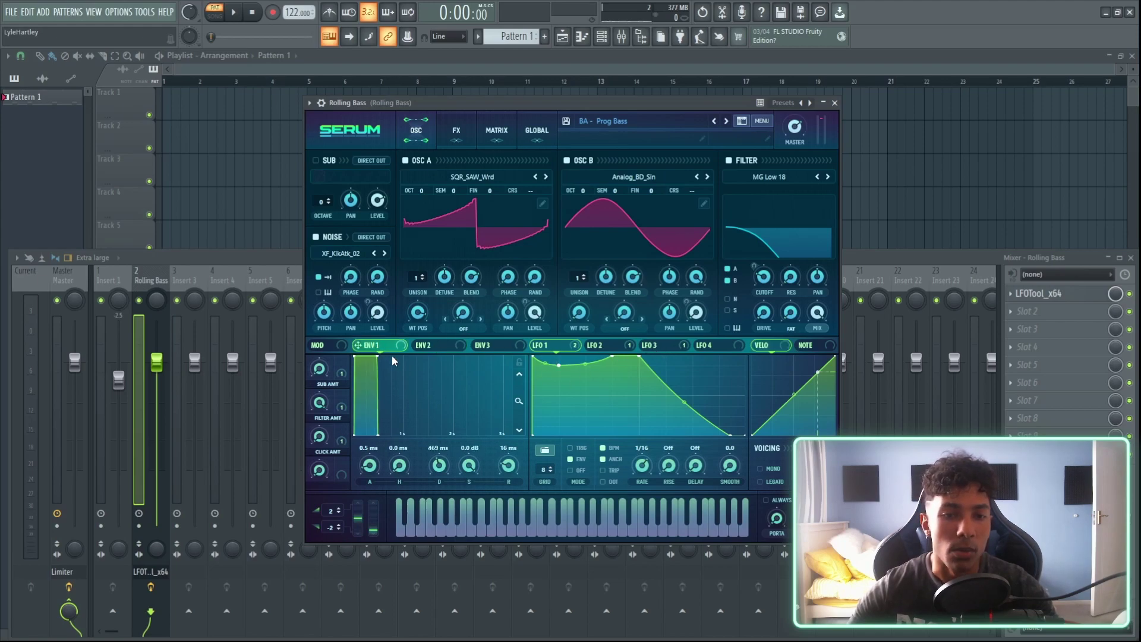
click(437, 348)
click(494, 346)
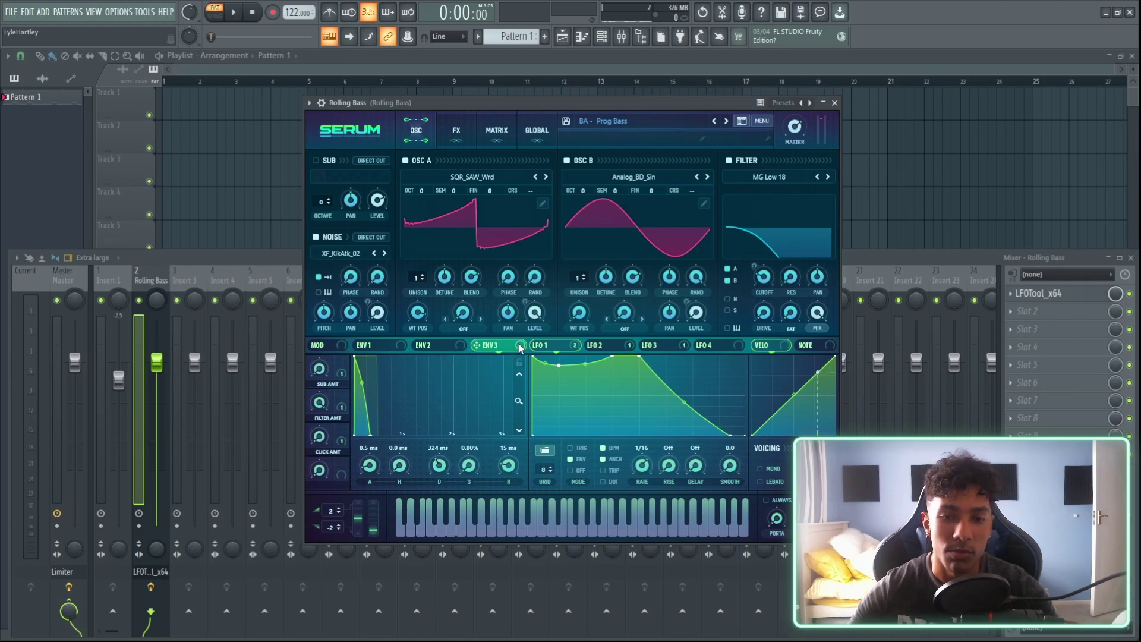
click(370, 346)
click(438, 347)
click(504, 347)
click(376, 346)
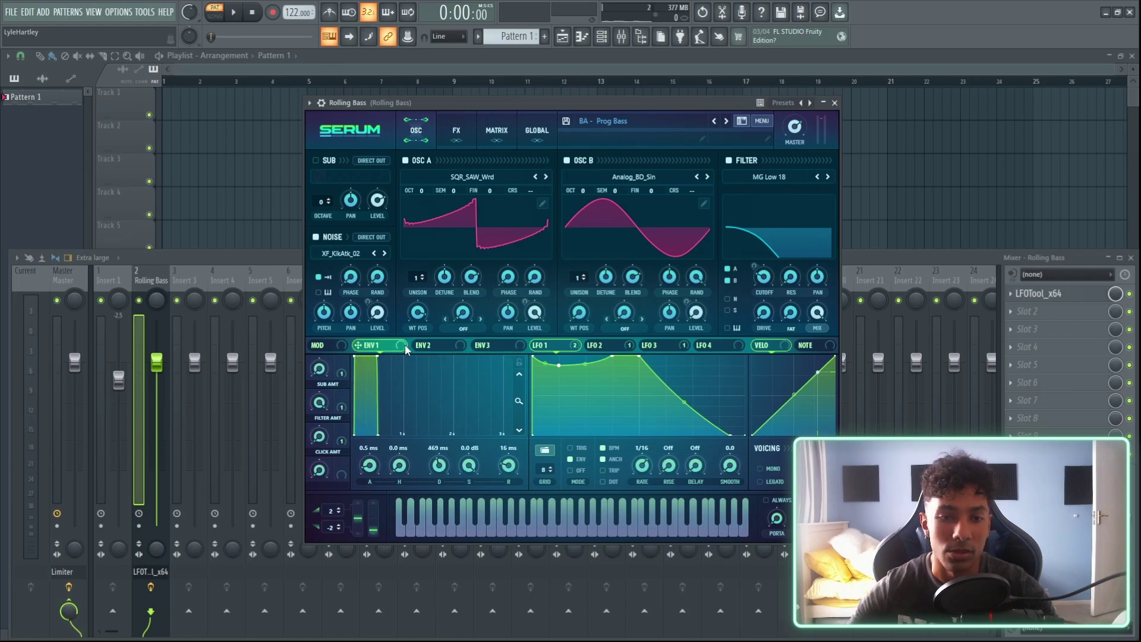
click(439, 346)
click(506, 344)
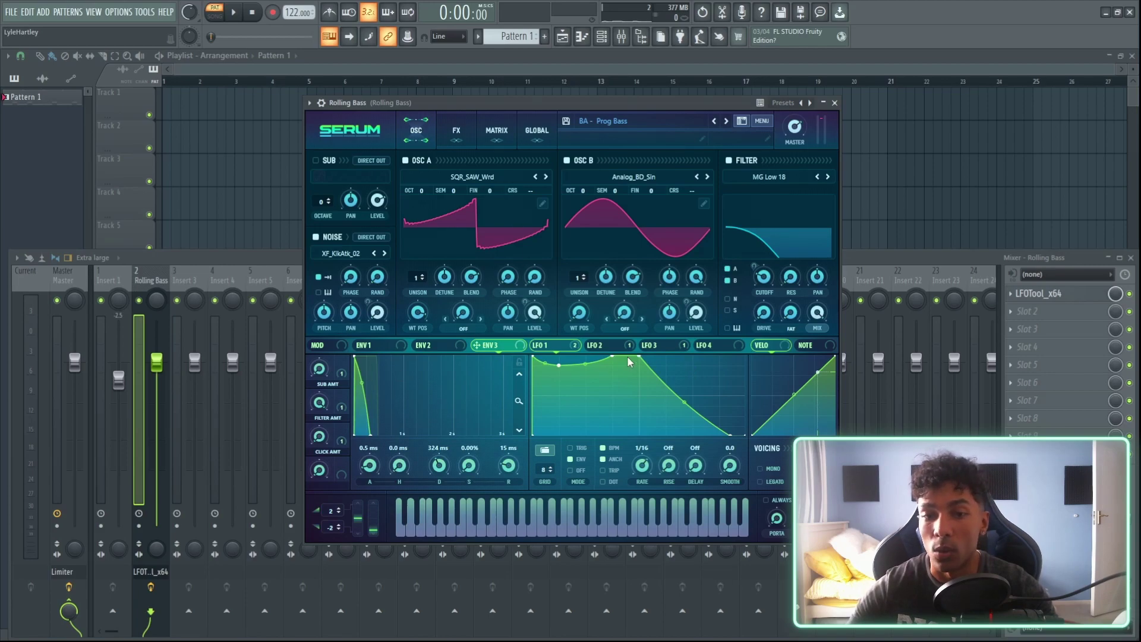
click(557, 347)
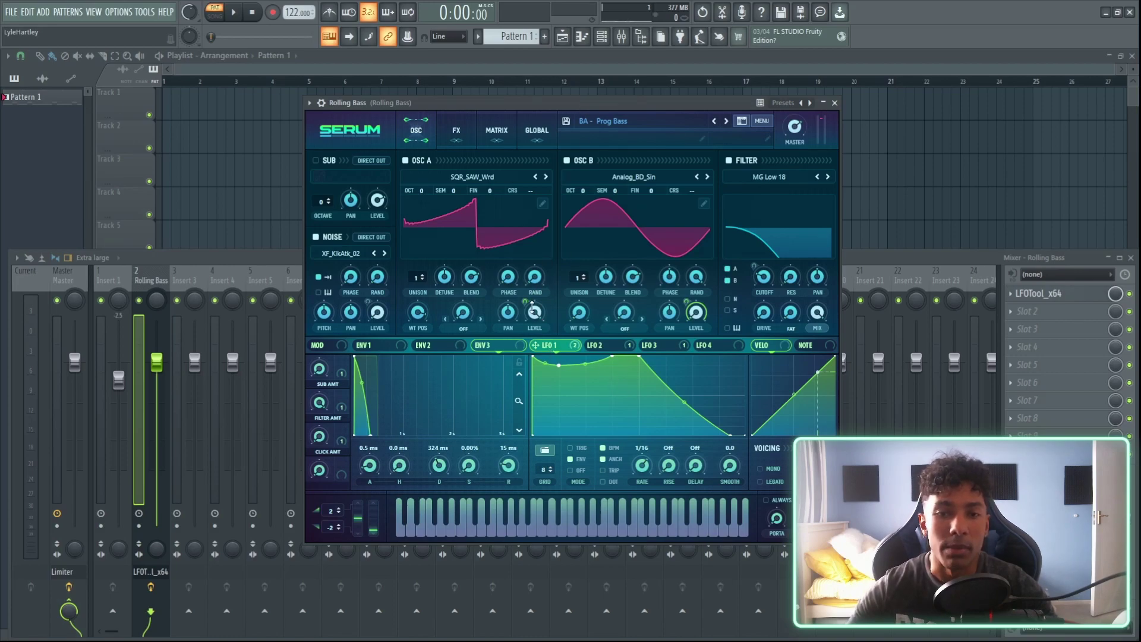
click(604, 346)
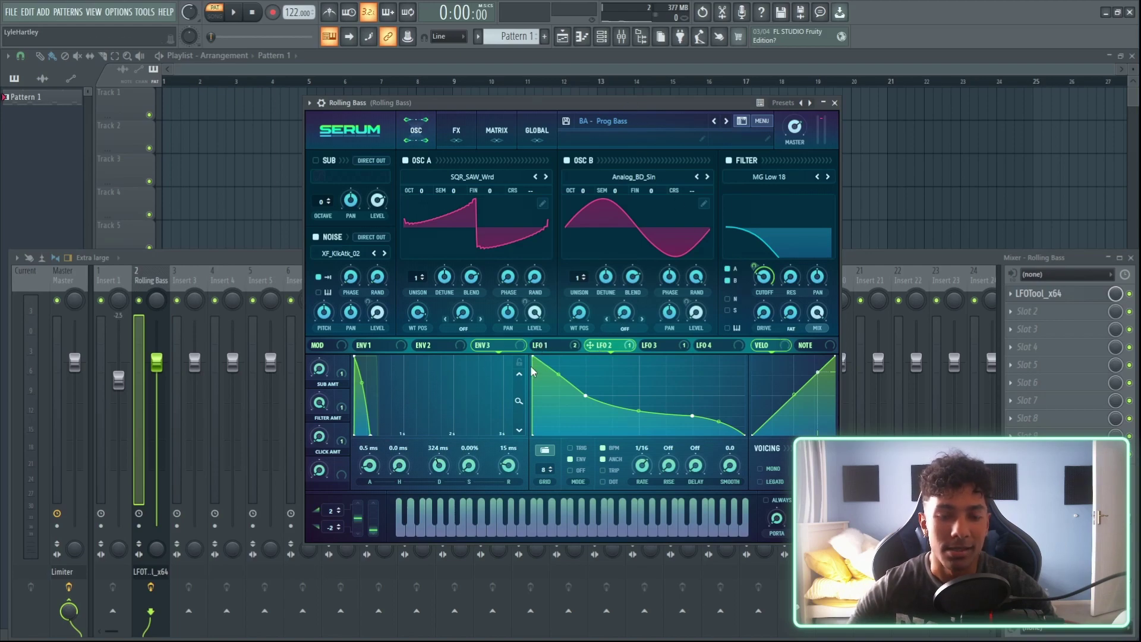
- Turn the FILTER AMT and SUB AMT macros during playback to audition them, and check what LFO 1 modulates
key(space)
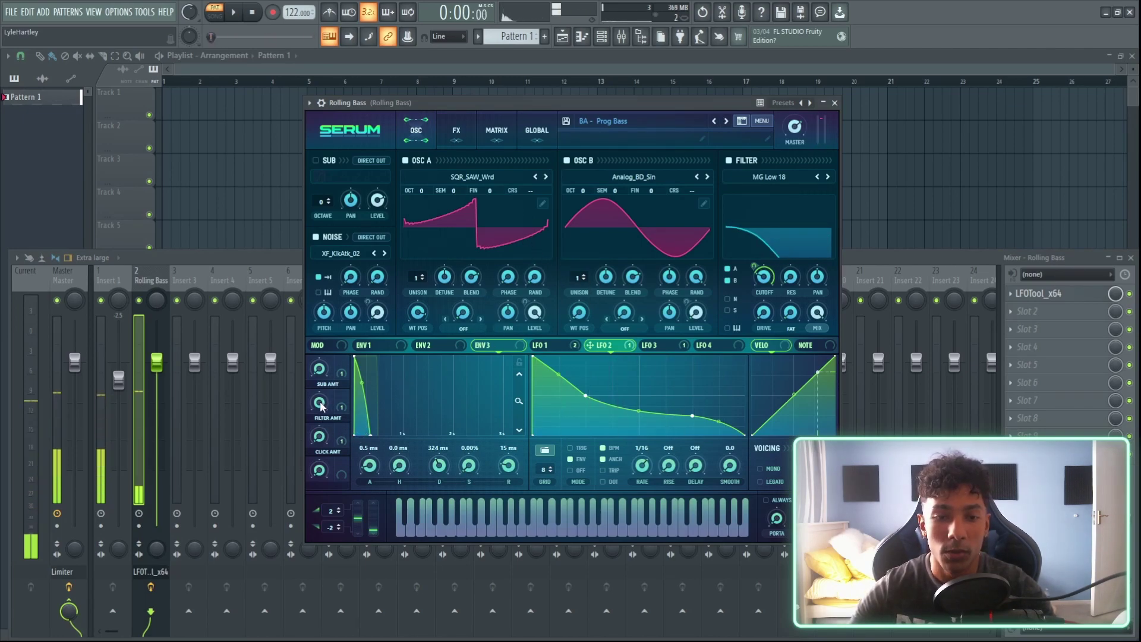
key(space)
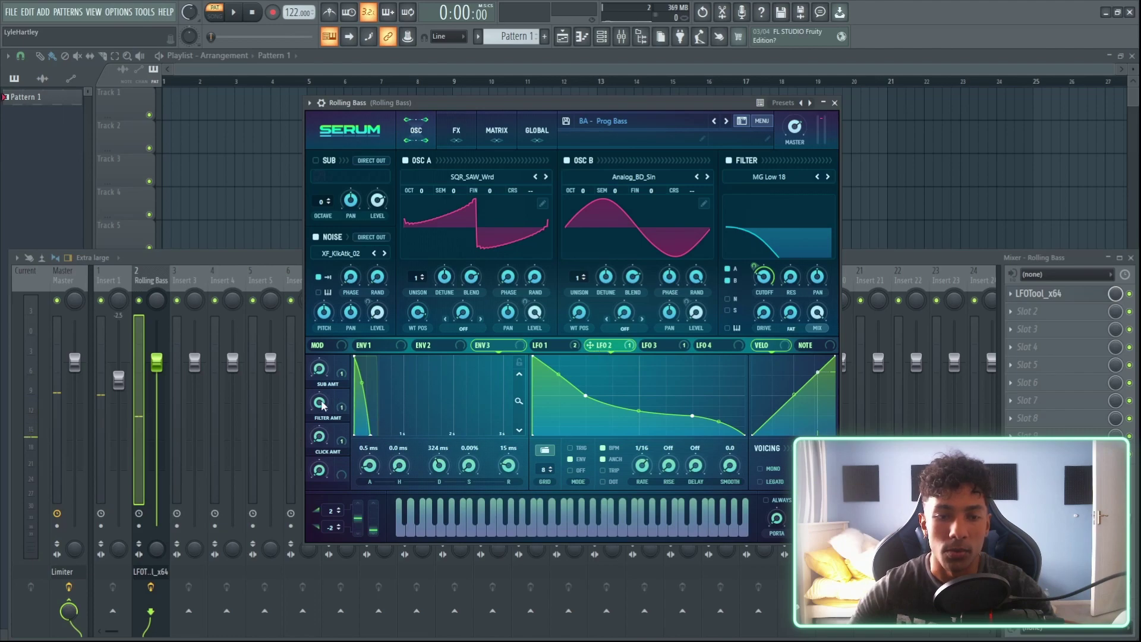
key(space)
drag(322, 406, 369, 309)
click(564, 347)
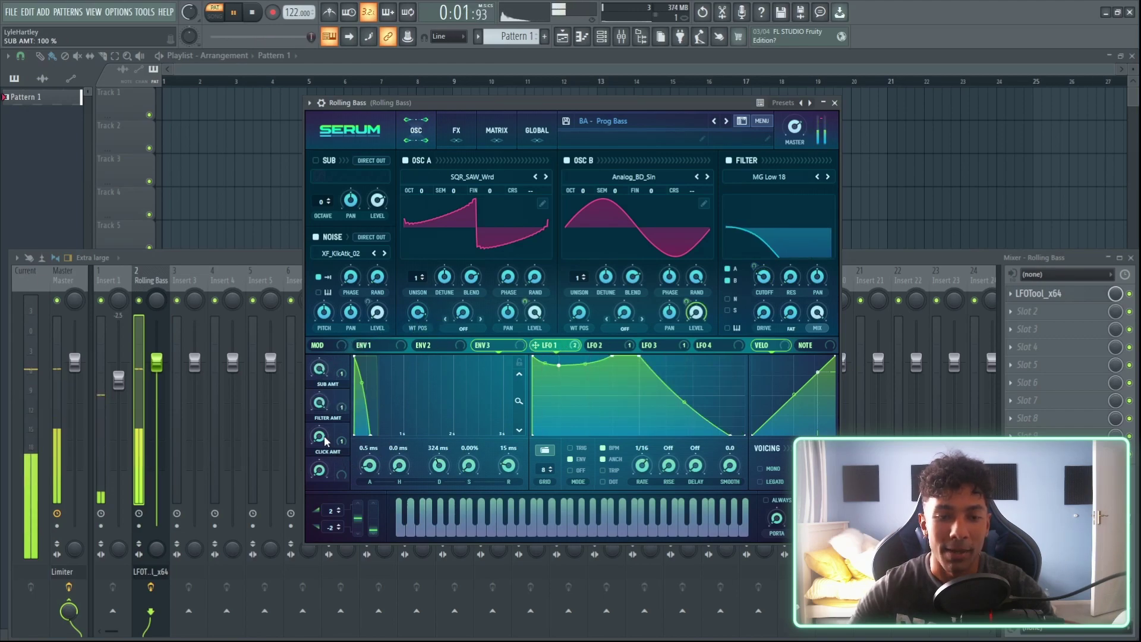
- Check what the CLICK AMT macro and LFO 3 modulate, and stop playback
click(341, 434)
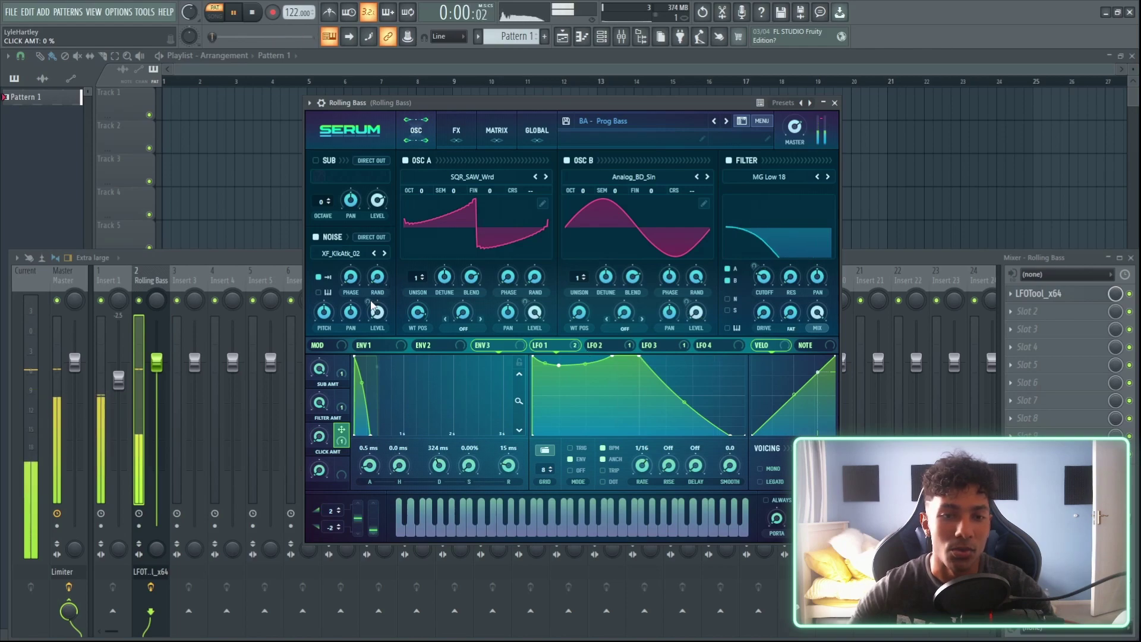
click(657, 345)
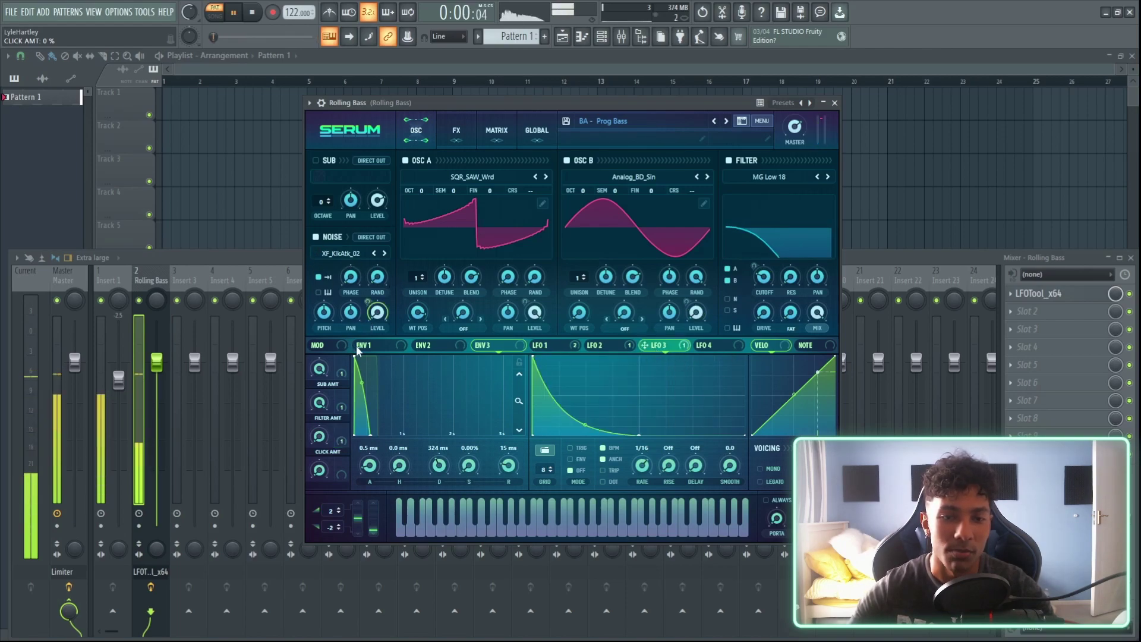
key(space)
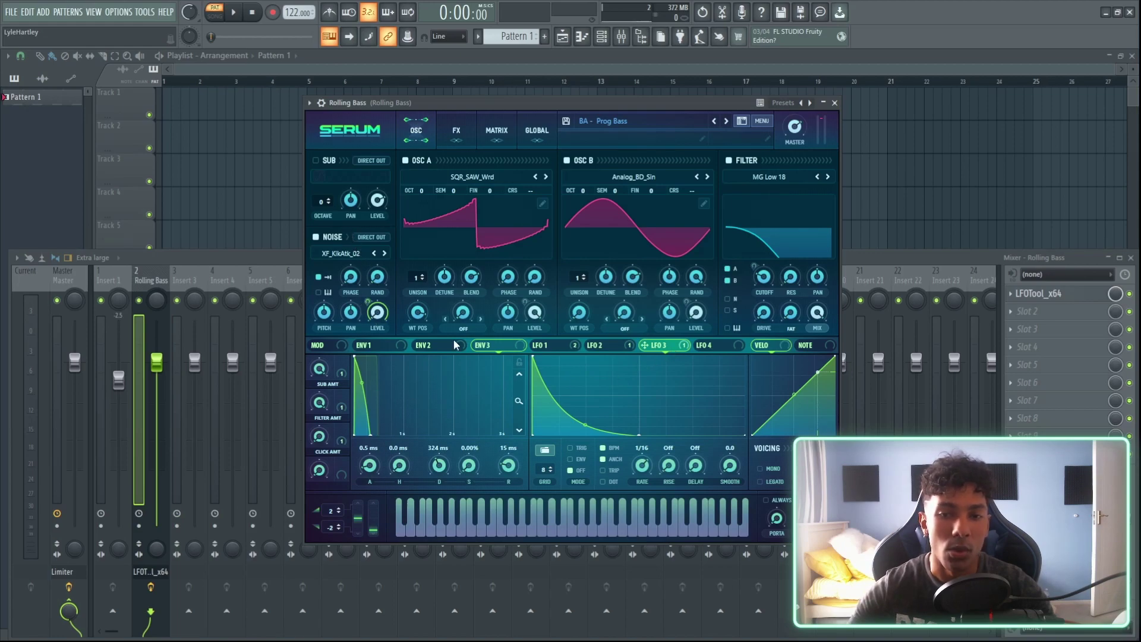
mouse_move(533, 361)
mouse_down()
mouse_move(522, 420)
mouse_move(524, 356)
mouse_up()
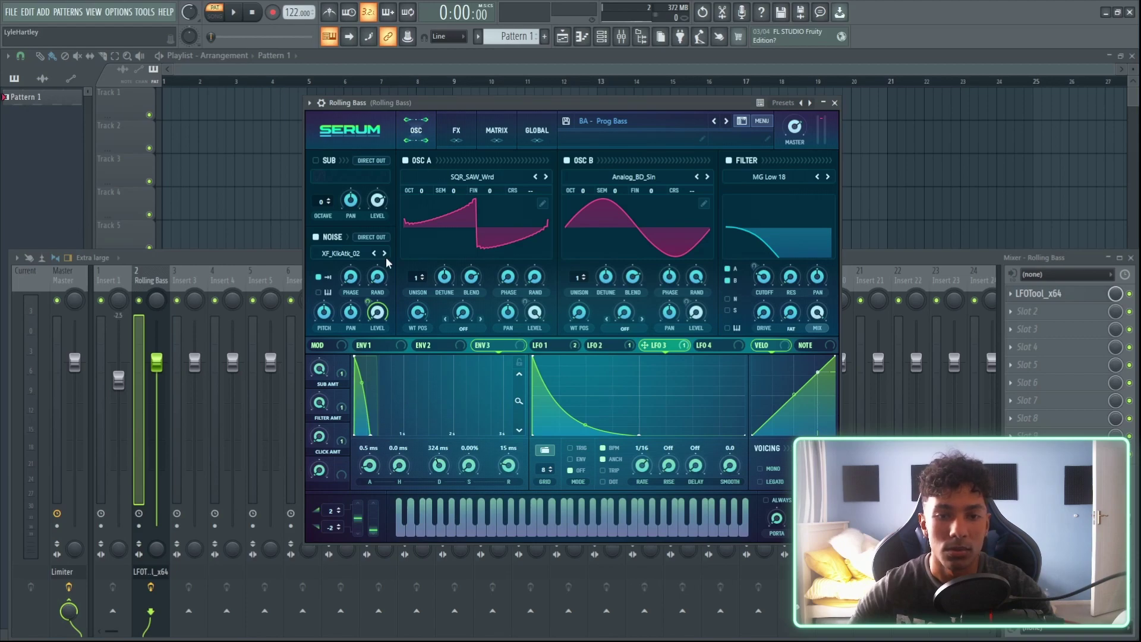
- Turn the CLICK AMT and SUB AMT macros down during playback to audition their effect on the Prog Bass
key(space)
drag(319, 436, 331, 473)
drag(320, 370, 311, 403)
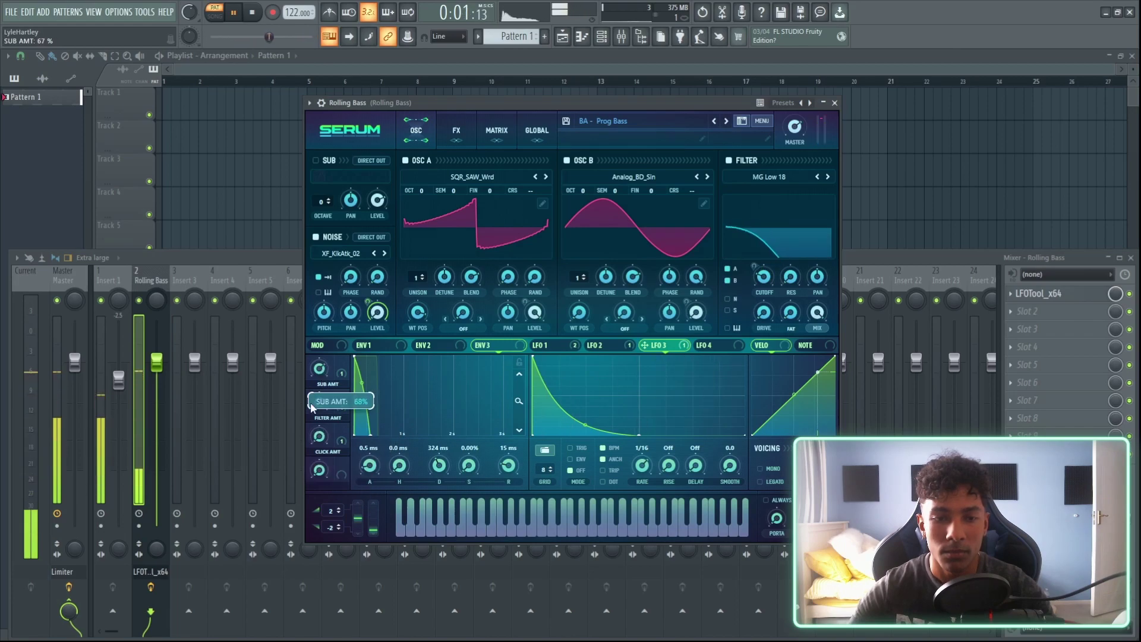
key(space)
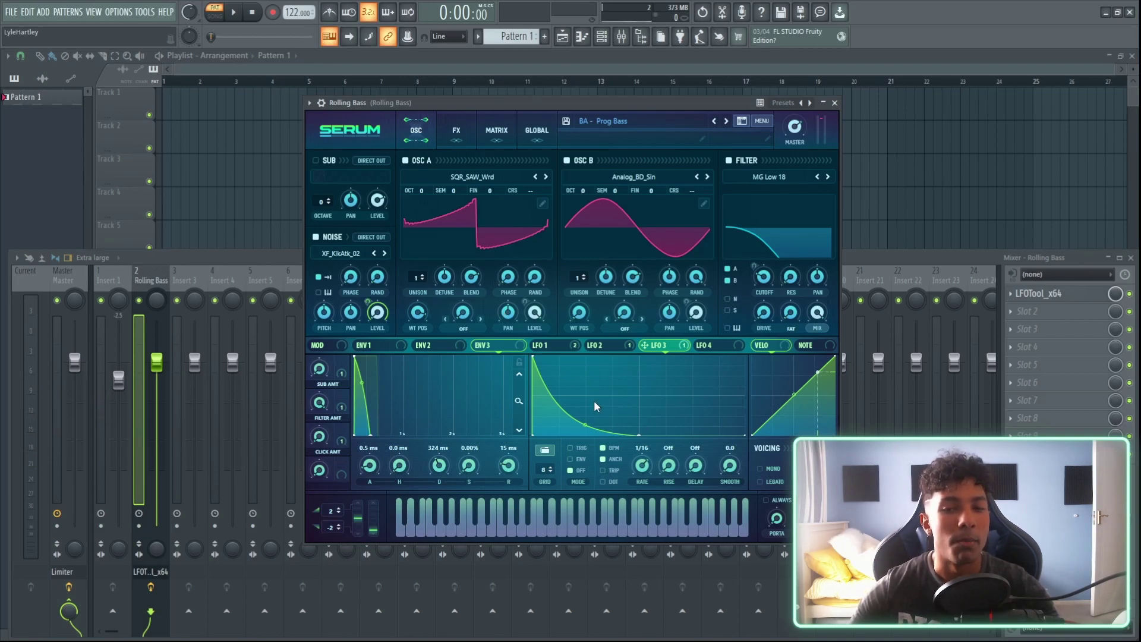
- Examine the curve shapes of LFO 1, LFO 2 and LFO 3 in the Prog Bass preset
click(556, 348)
click(608, 347)
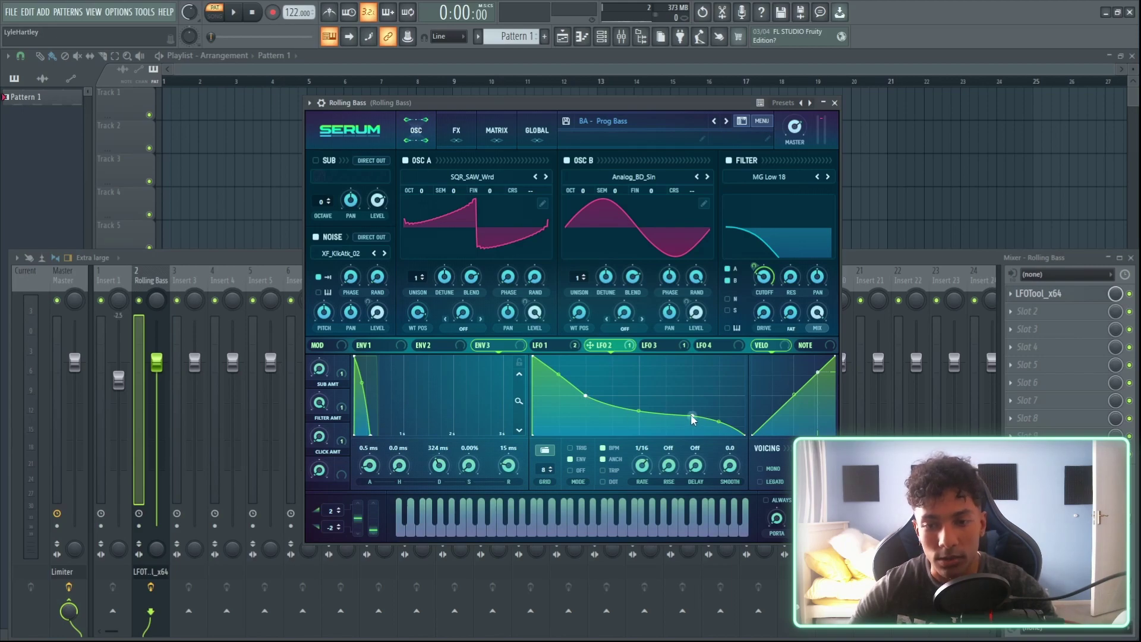
click(661, 347)
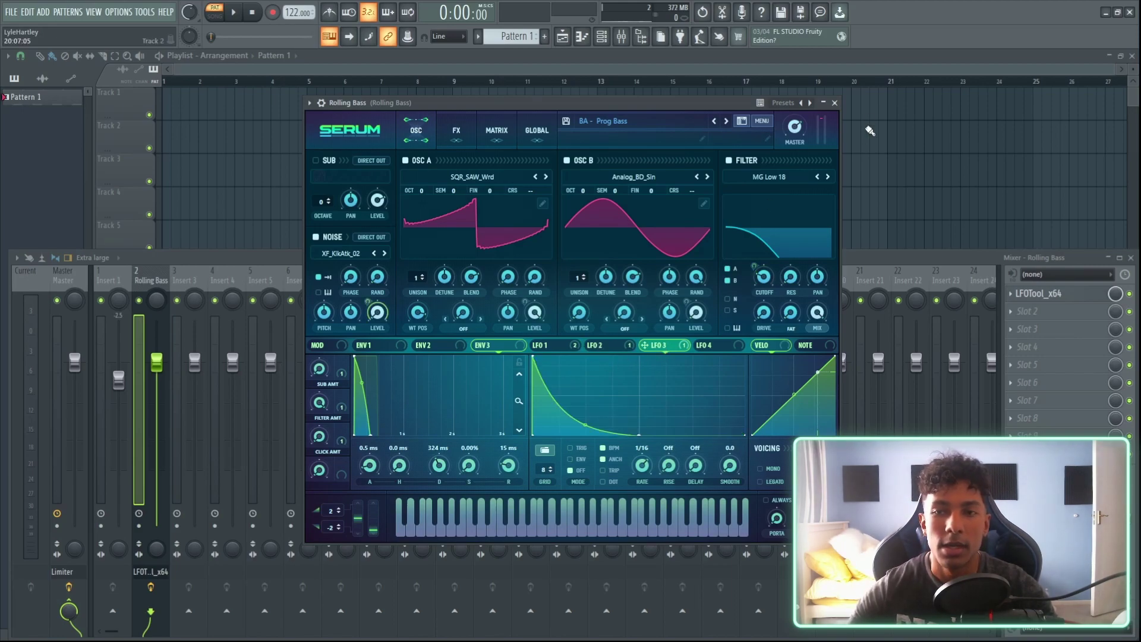
- Close the synth window and examine the Rolling Bass note pattern in the piano roll
click(834, 103)
click(596, 210)
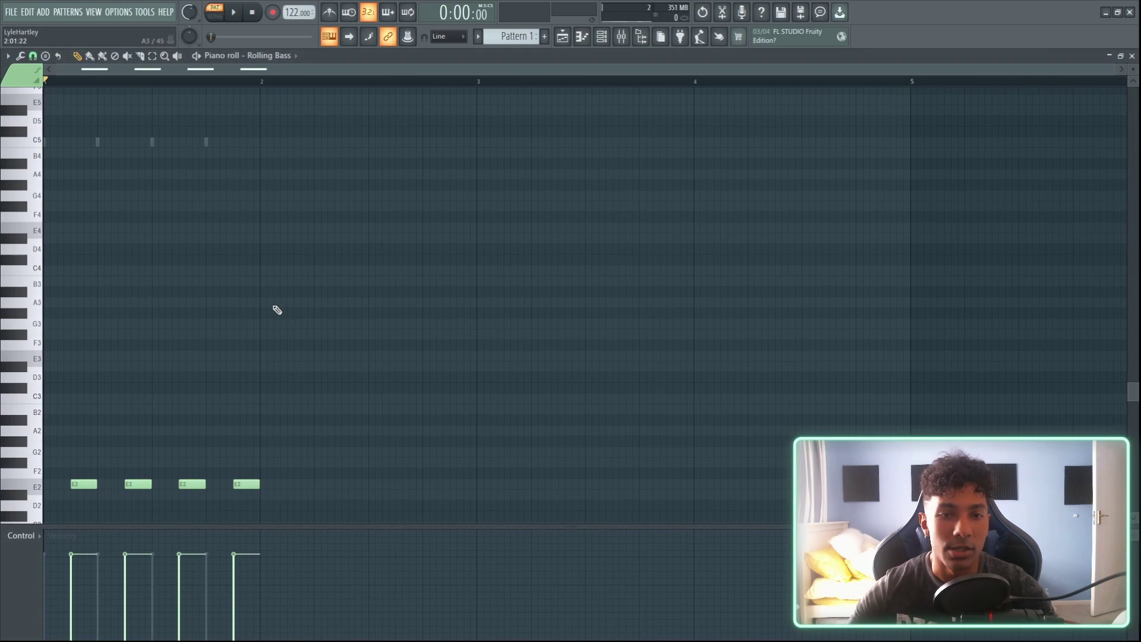
scroll(237, 459, down, 3)
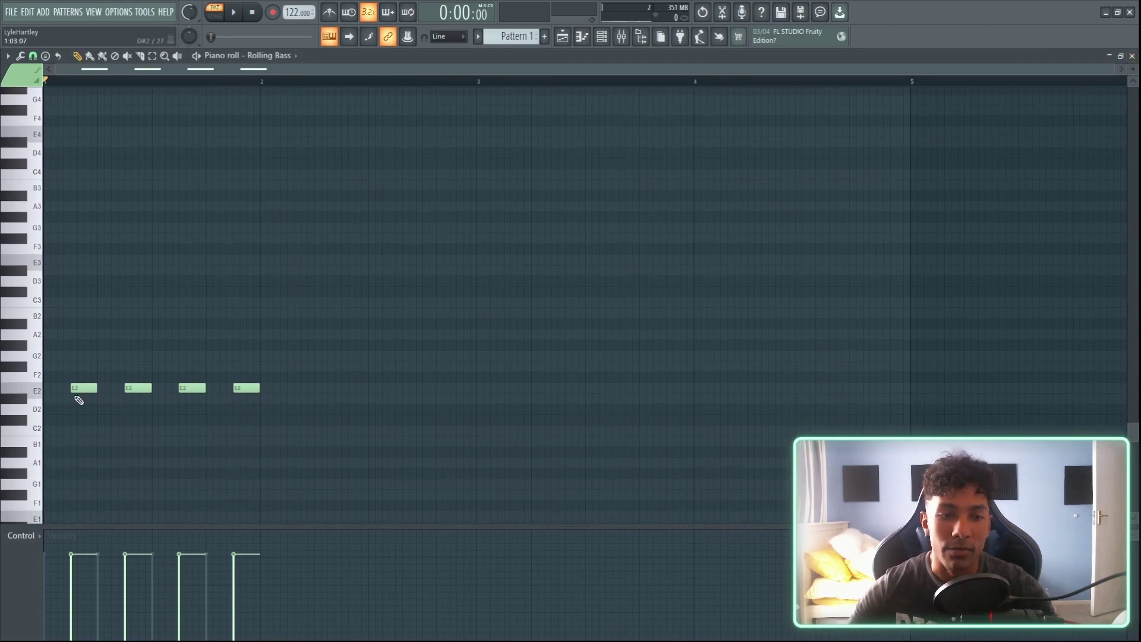
click(1132, 56)
- Reopen the Rolling Bass synth and slow the LFO rates, setting LFO 2 and LFO 3 to 1/4
click(533, 206)
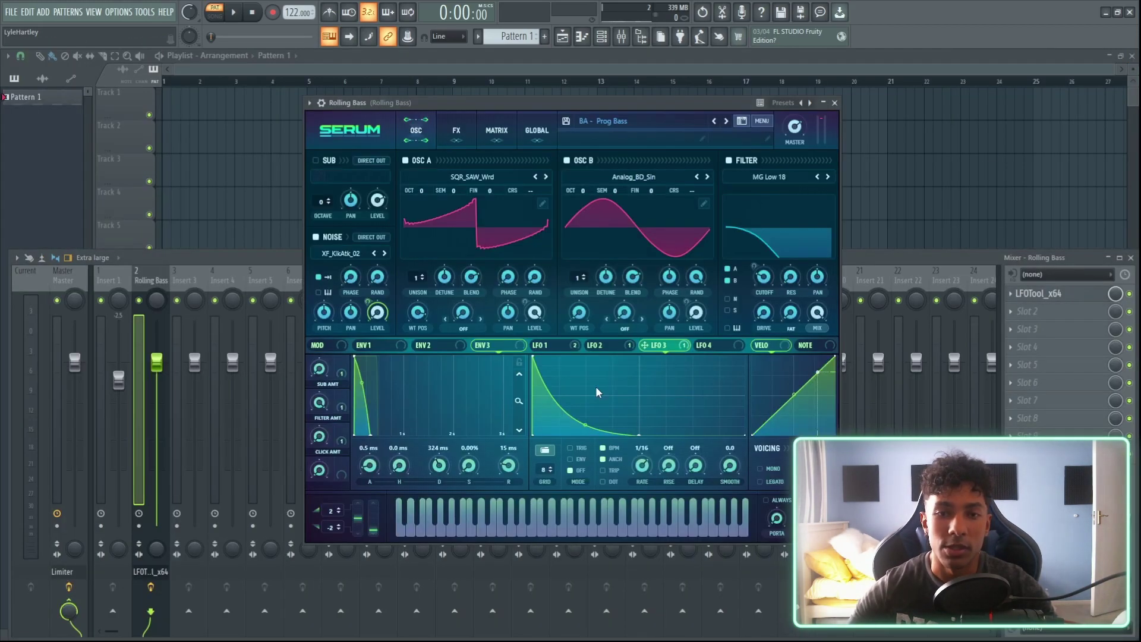
mouse_move(646, 468)
mouse_down()
mouse_move(642, 478)
mouse_move(647, 470)
mouse_up()
click(628, 344)
click(558, 348)
click(616, 349)
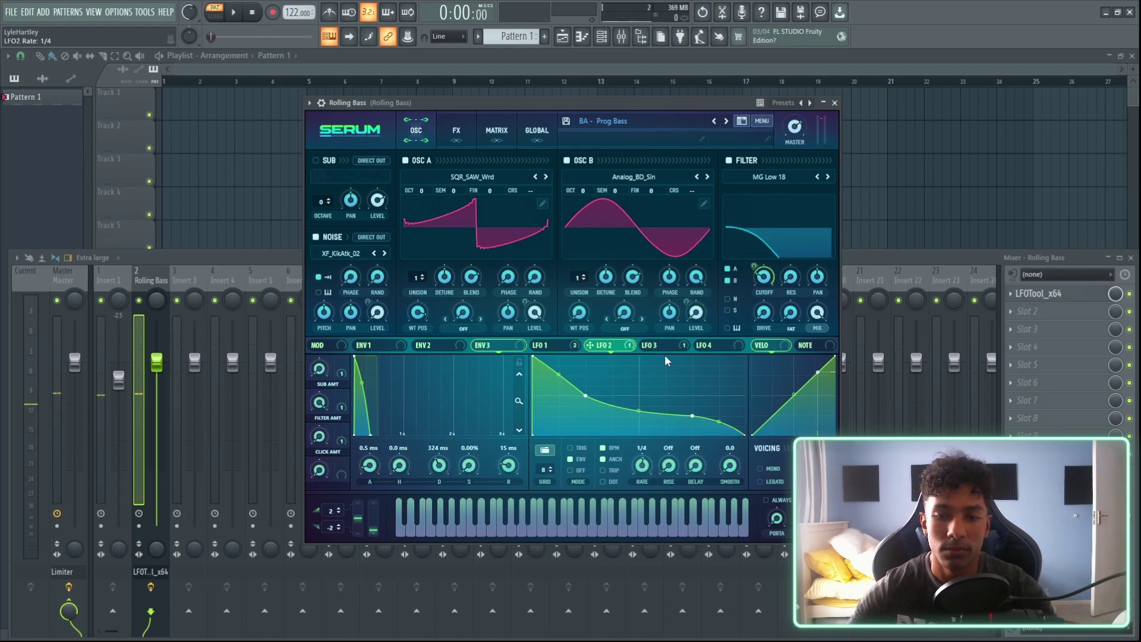
click(654, 346)
- Set the rates of LFO 1 and LFO 3 to 1/8 during playback to audition the faster modulation
key(space)
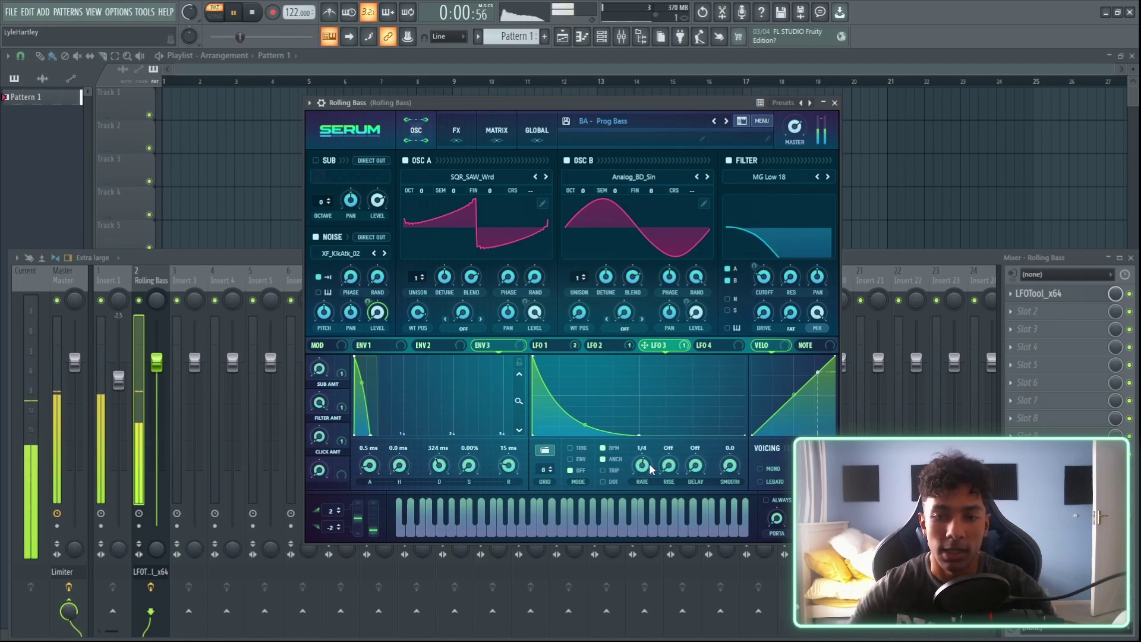
drag(644, 469, 646, 461)
click(598, 346)
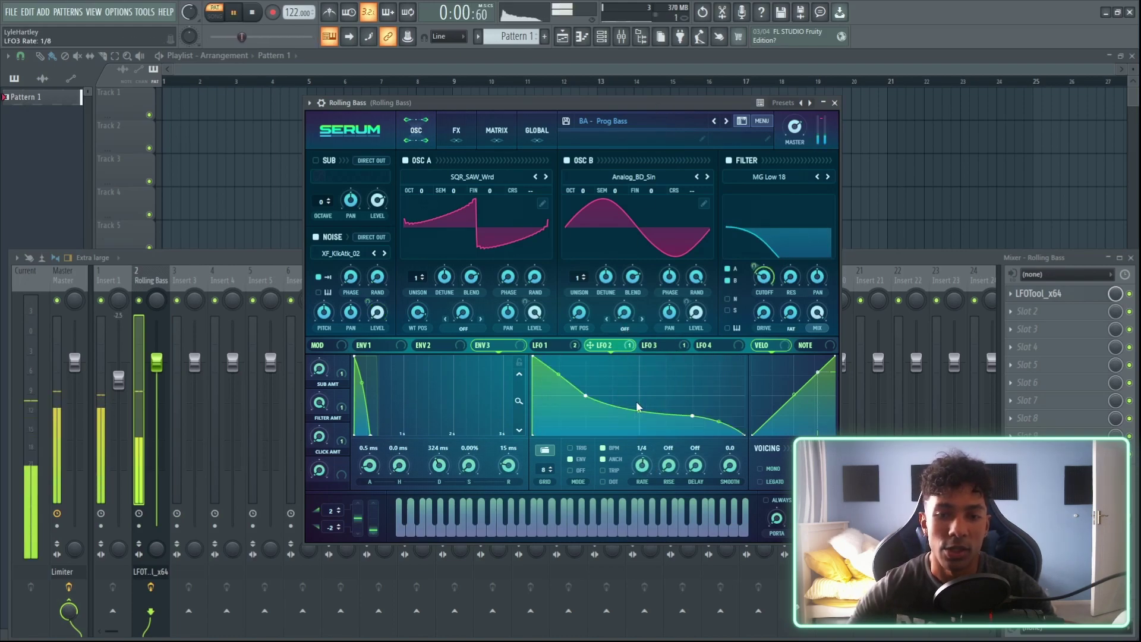
click(548, 346)
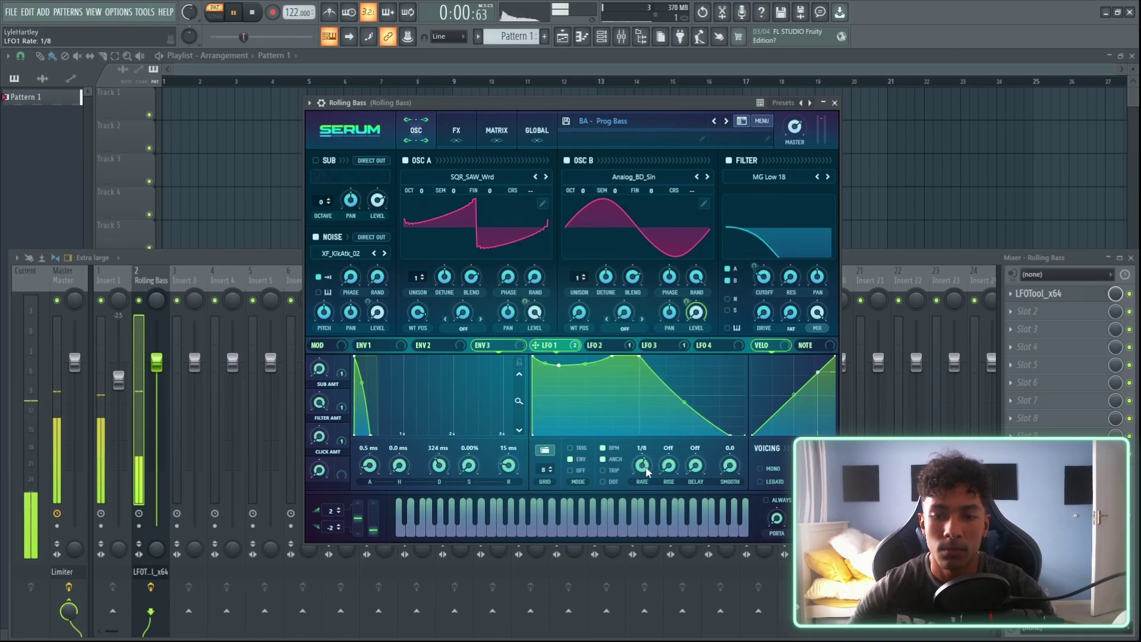
drag(646, 467, 649, 463)
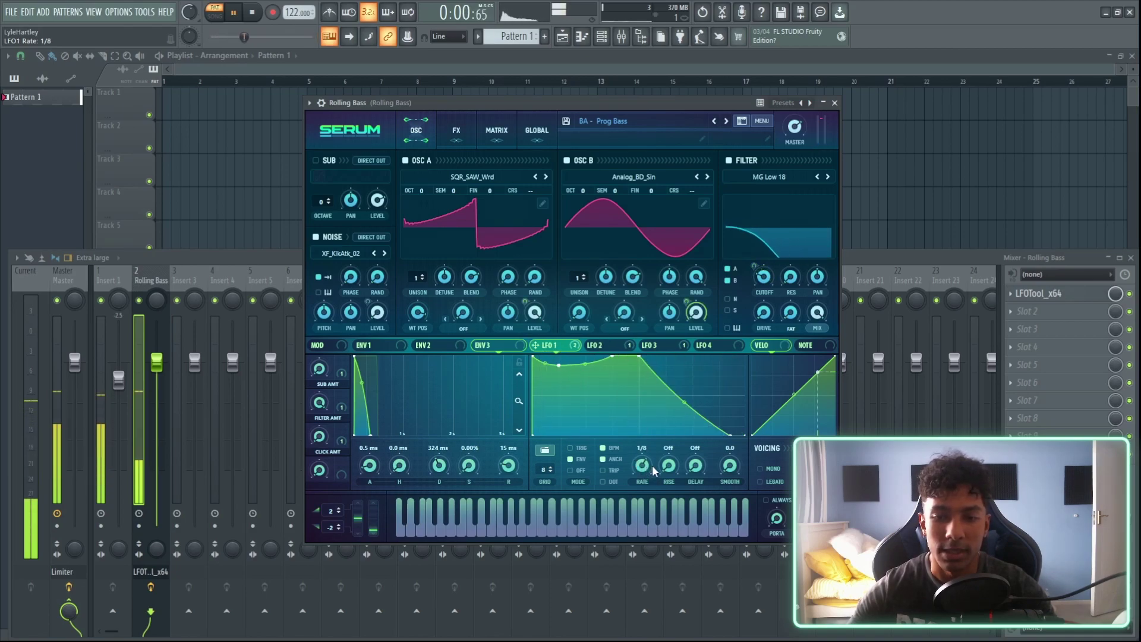
- Set the LFO 2 and LFO 3 rates to 1/16, and close the synth window and stop playback
click(600, 345)
click(657, 345)
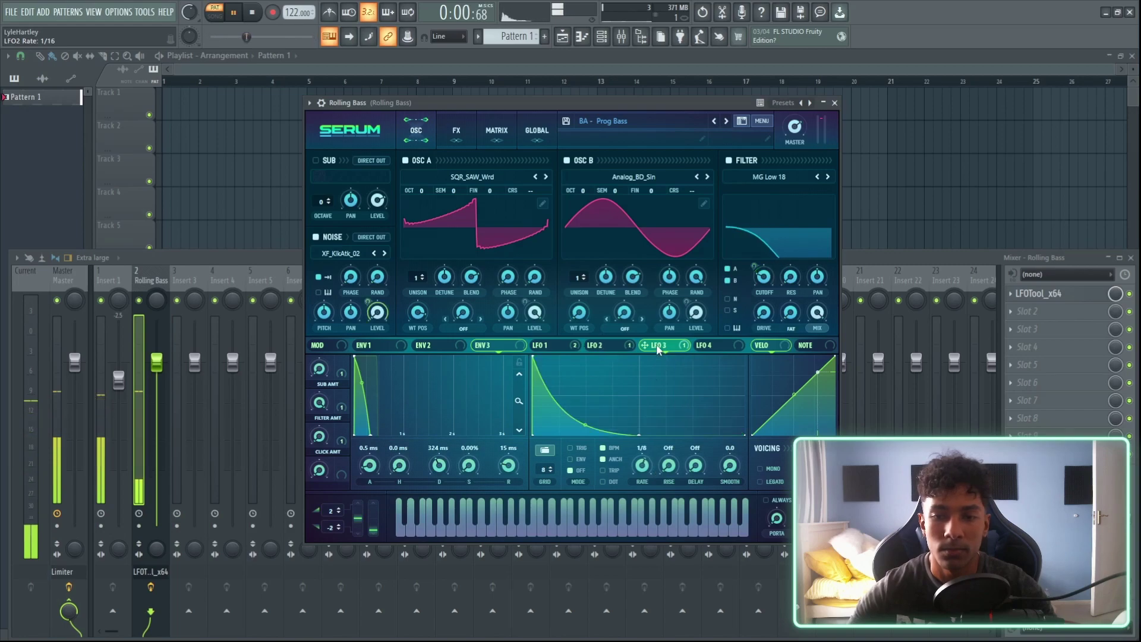
drag(656, 469, 656, 461)
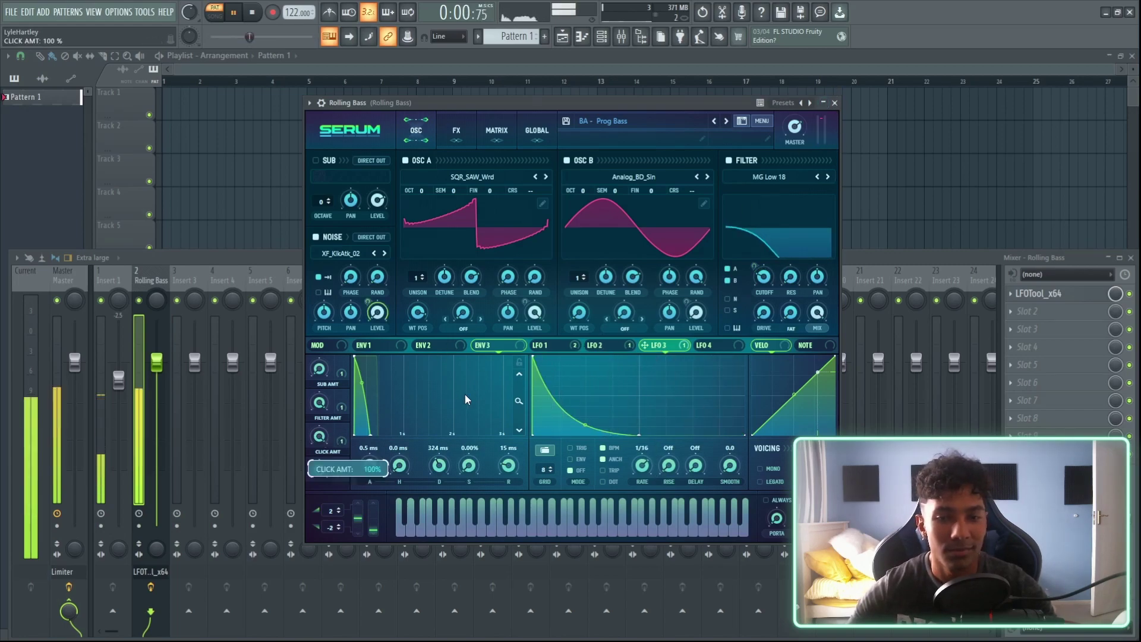
click(835, 103)
key(space)
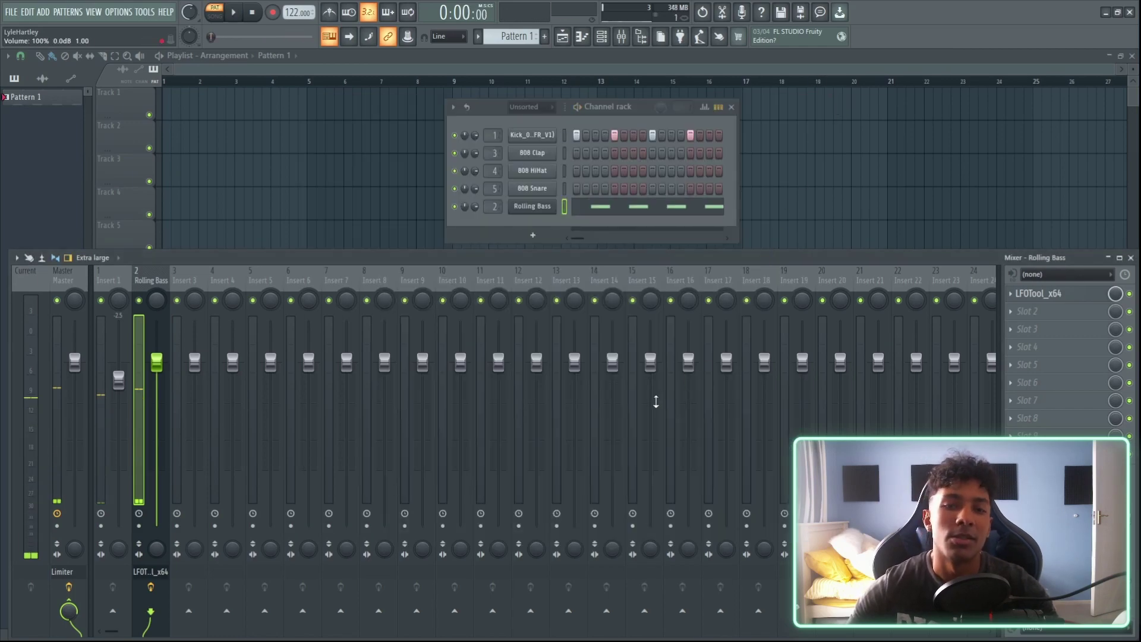